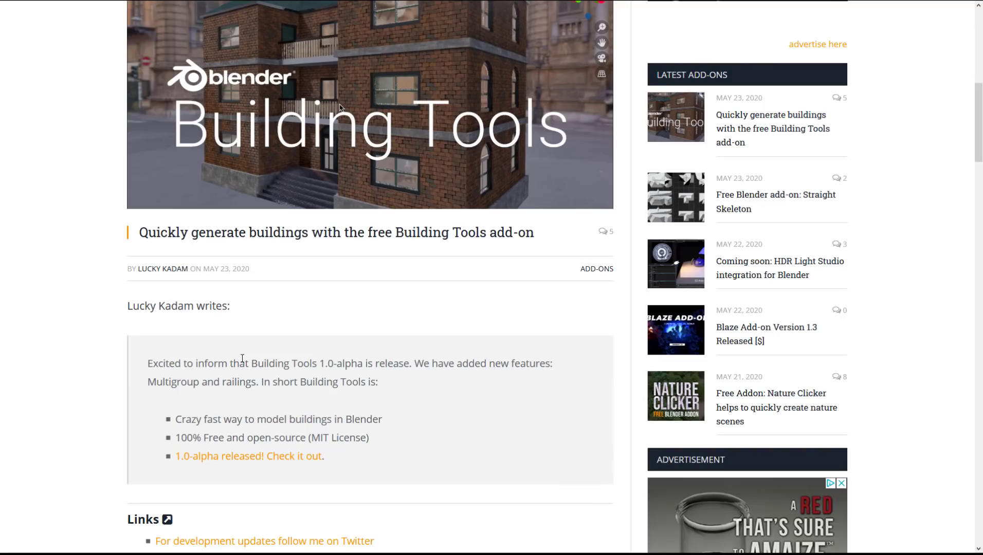
Examine the Building Tools add-on article and the file list in its GitHub repository.
scroll(301, 347, down, 1)
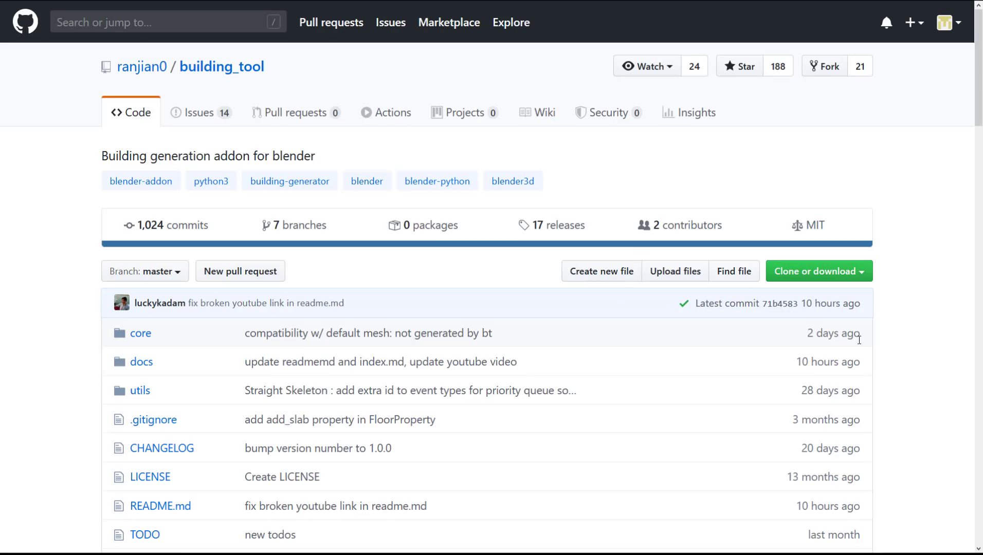
scroll(826, 414, down, 3)
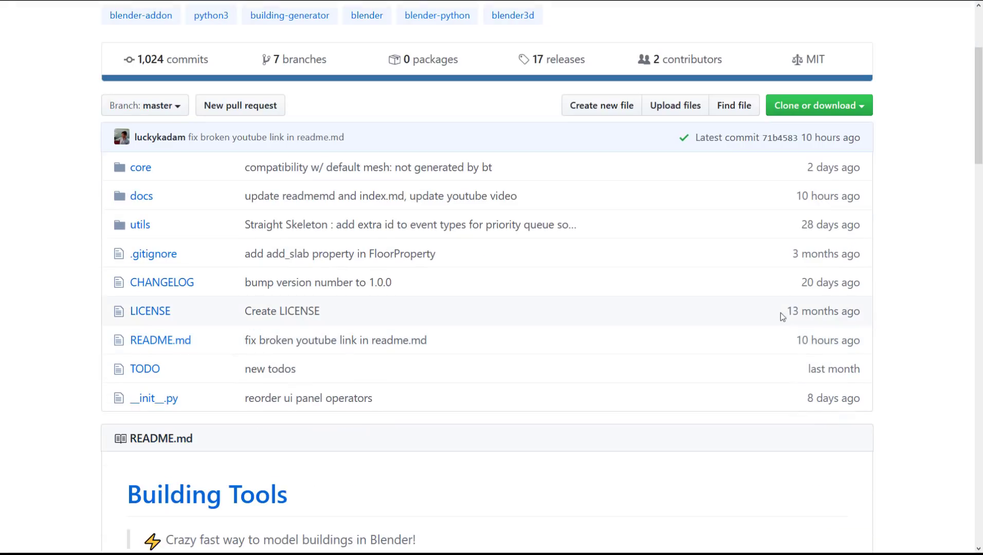
drag(781, 313, 888, 316)
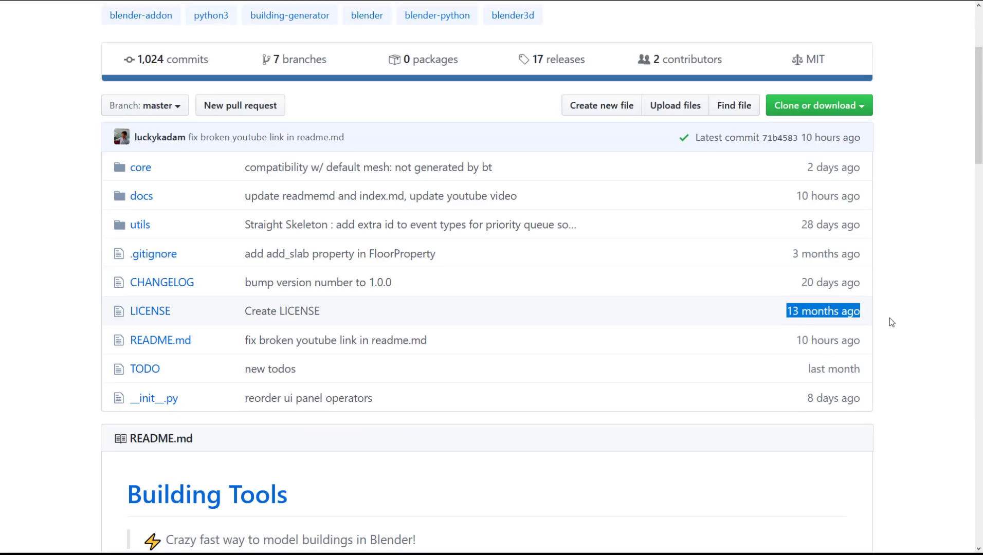
click(890, 318)
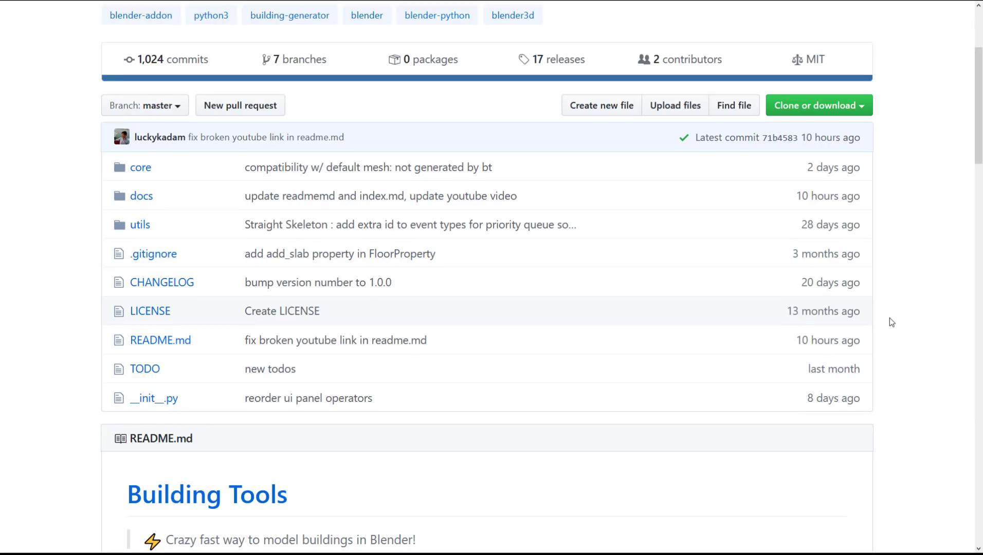
Switch to Blender and delete the default cube from the new scene.
key(alt+Tab)
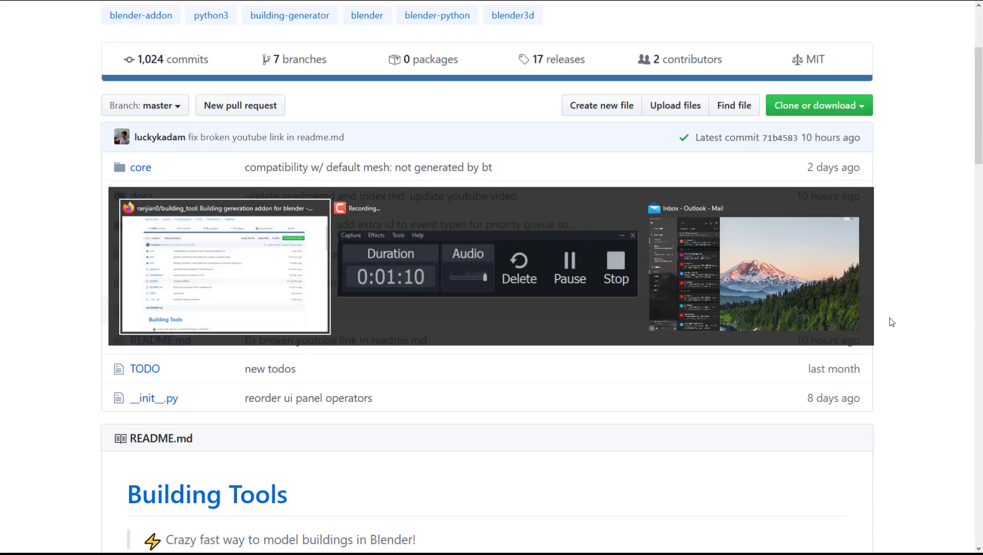
key(super)
text(ble)
key(Return)
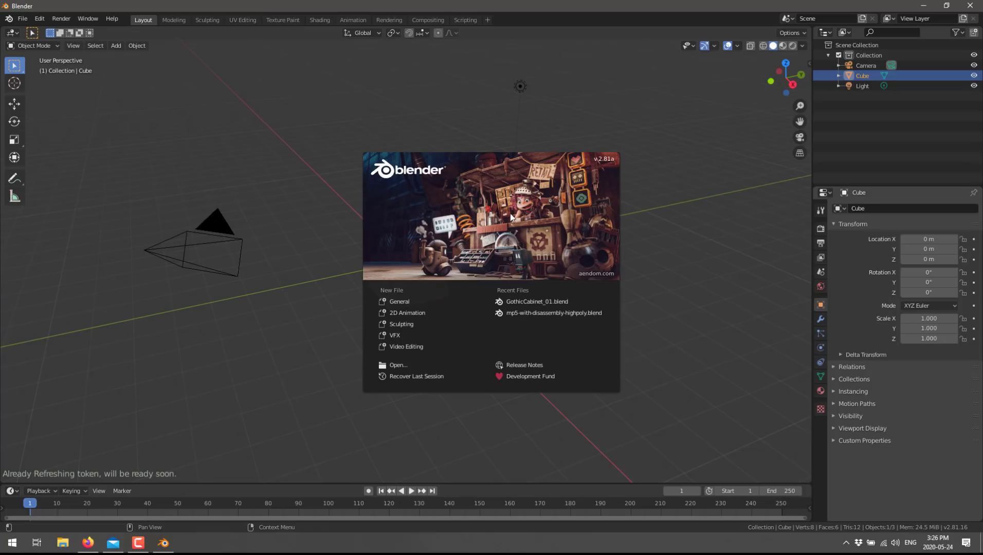
click(669, 268)
key(x)
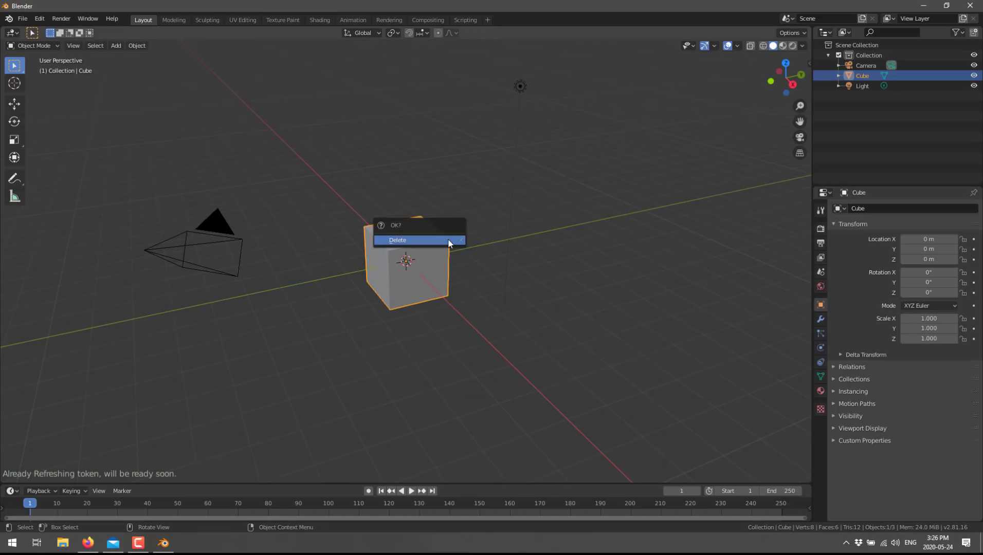
click(448, 239)
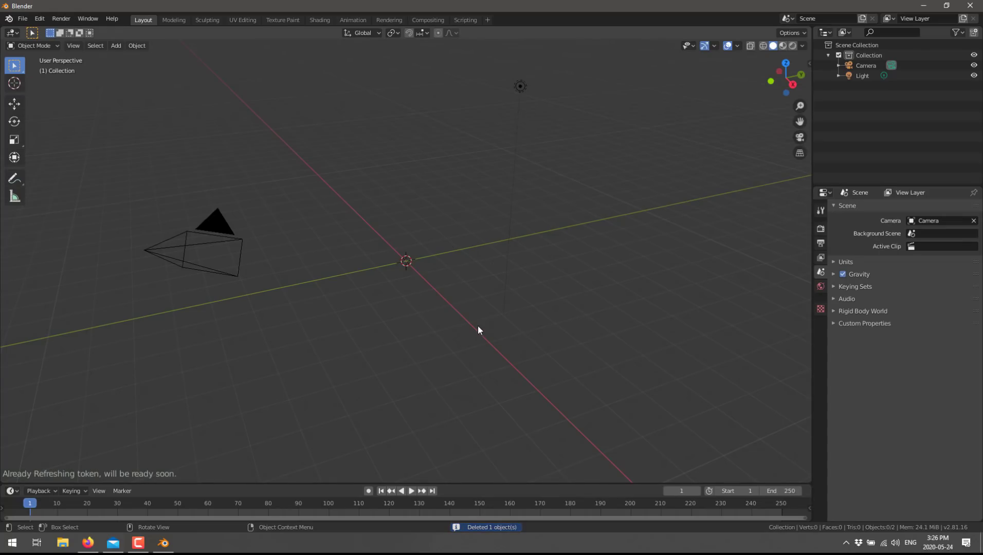
View the add-on preferences and the add-on installation file browser, and close them without installing anything.
click(40, 19)
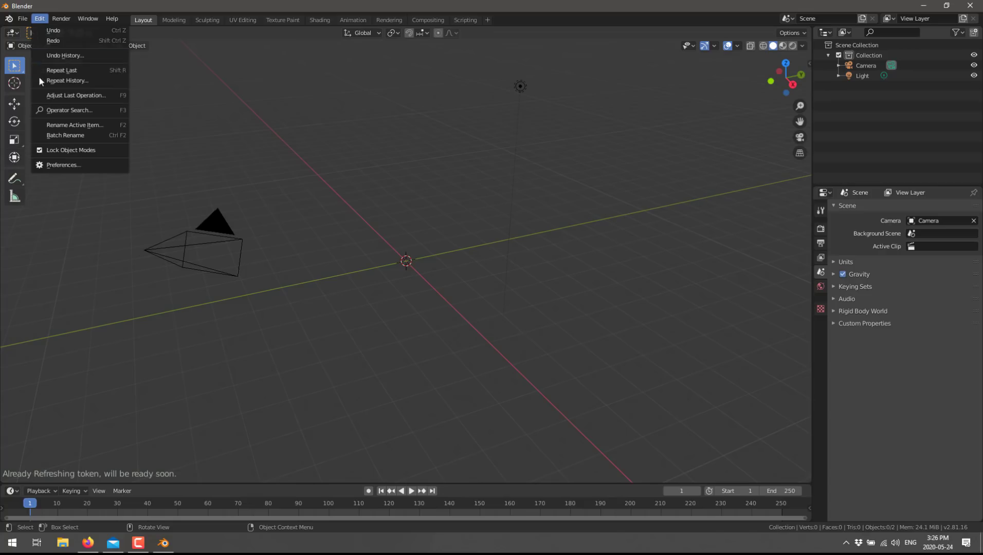
click(59, 162)
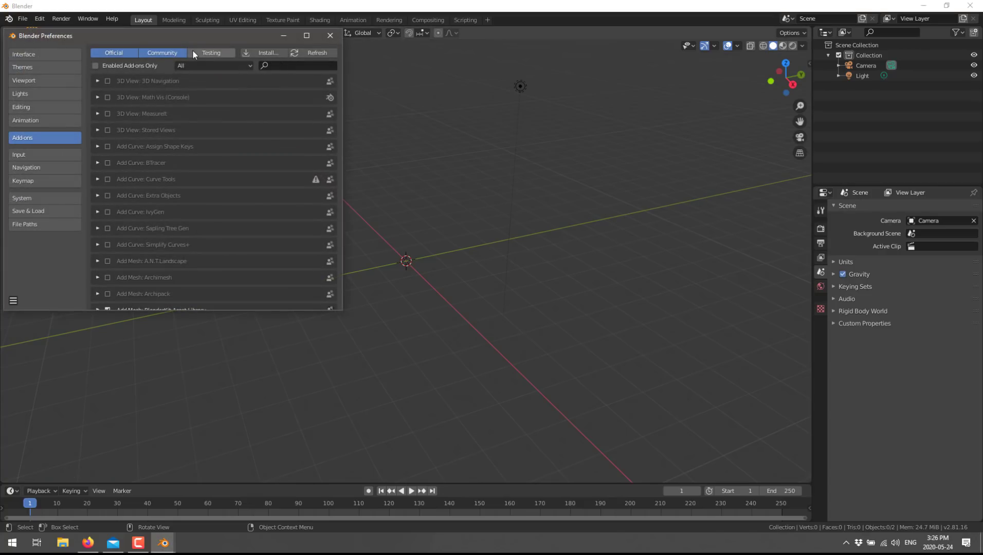
click(266, 53)
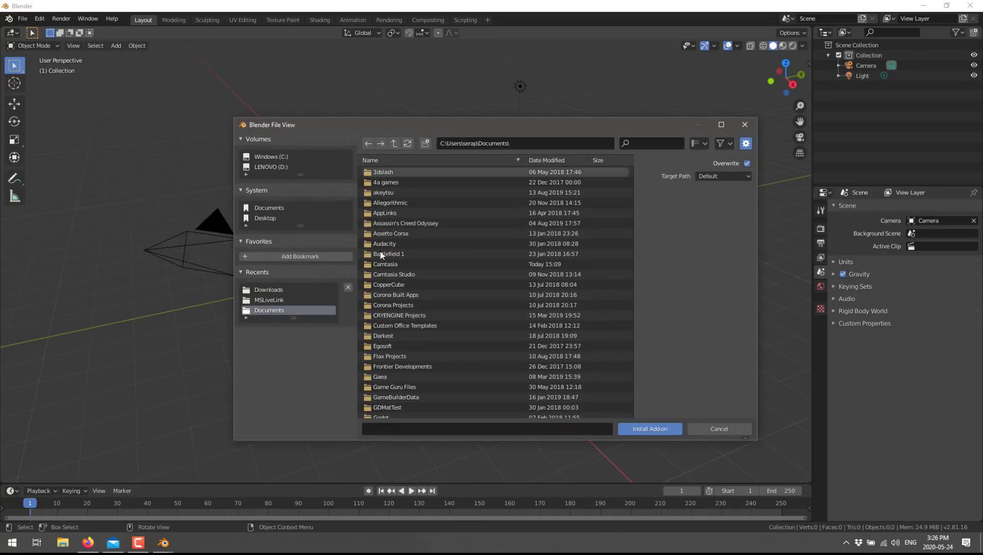
click(730, 429)
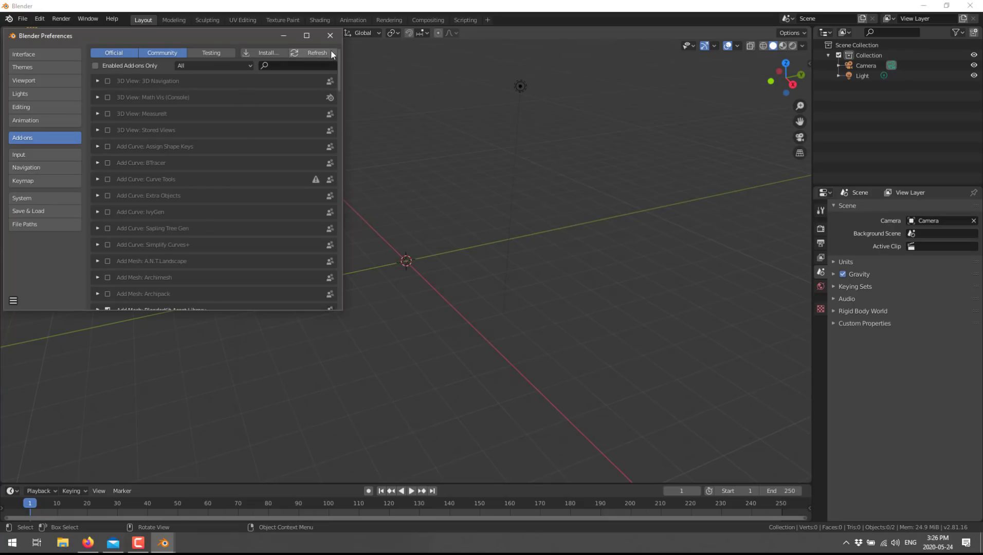
click(330, 35)
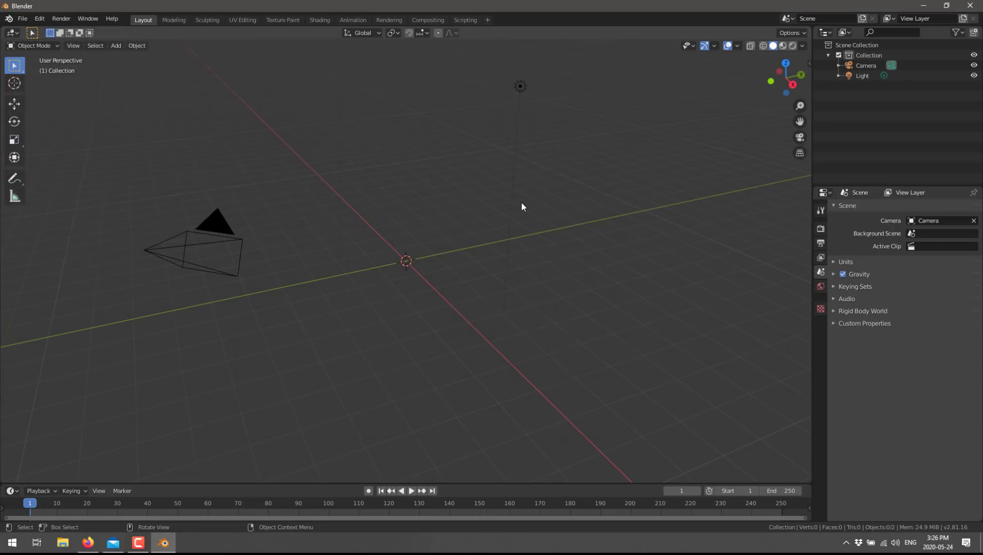
Create a floorplan at the scene origin with the Building Tools add-on.
key(n)
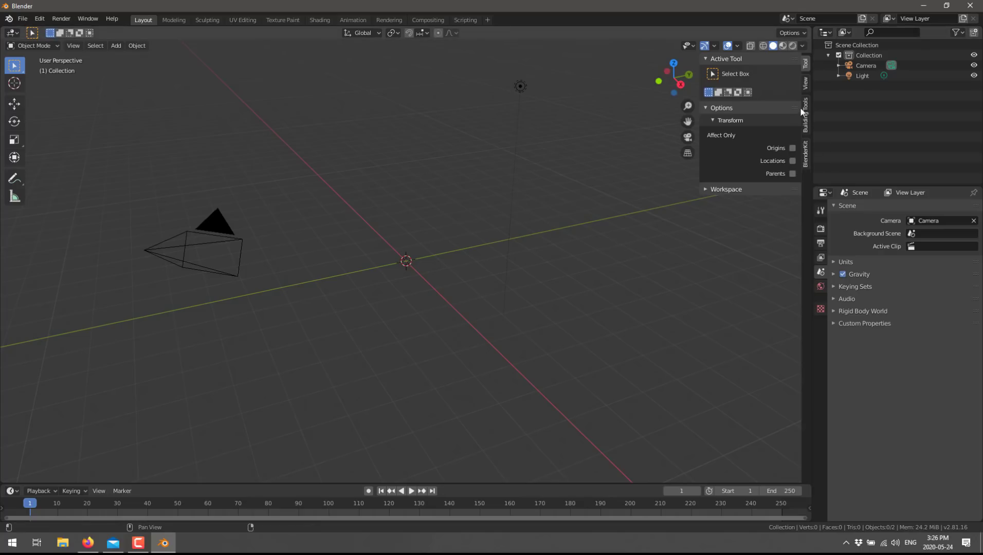
click(806, 116)
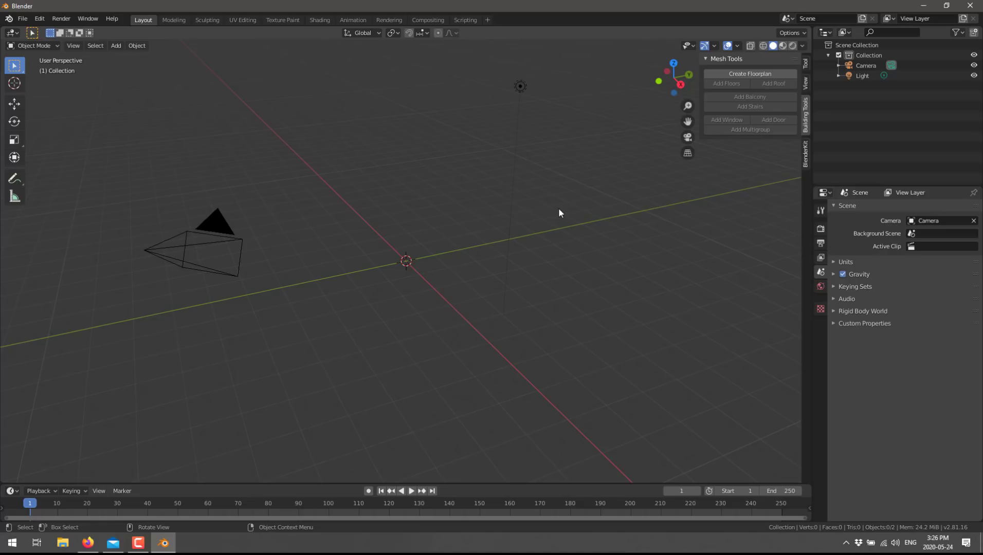
click(754, 74)
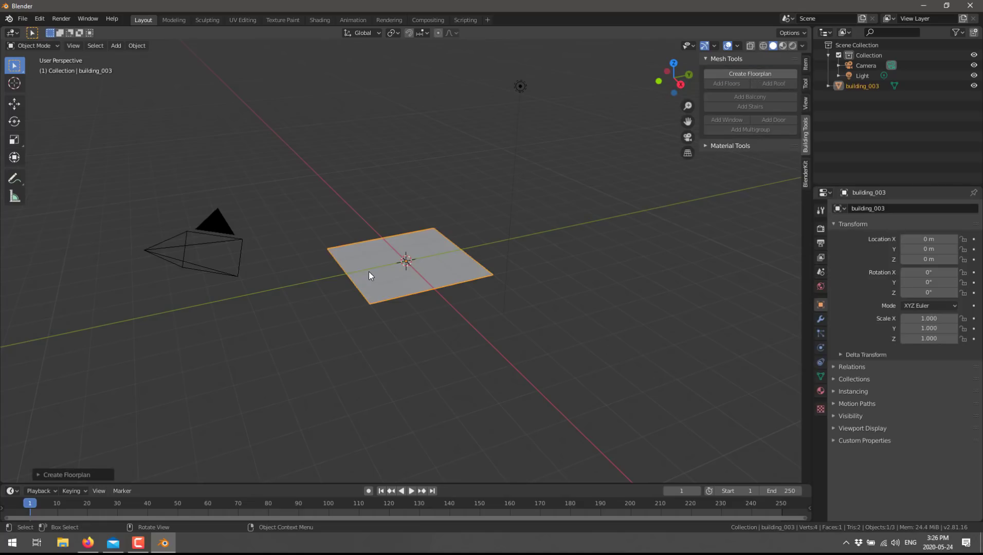
scroll(384, 270, up, 3)
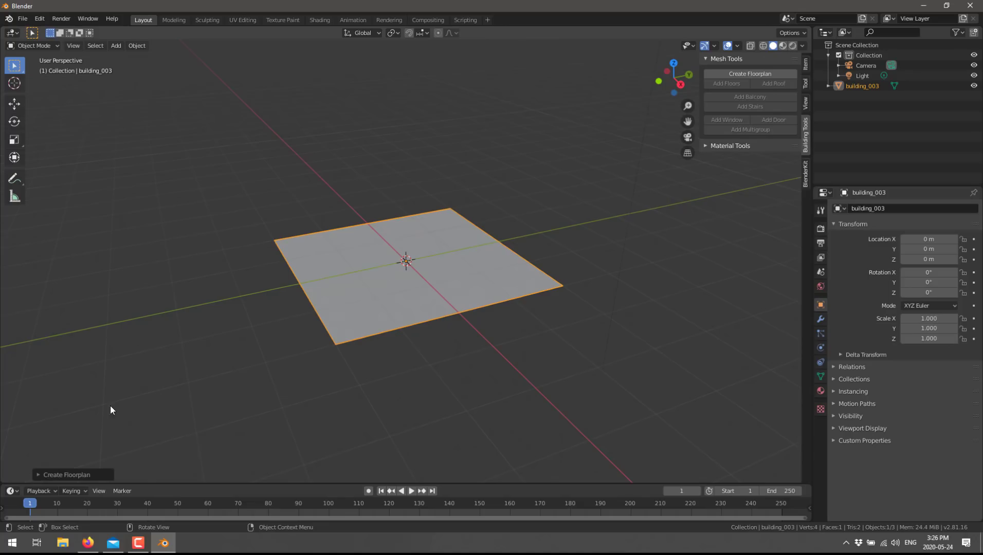
Try the Circular, Composite and H-Shaped types for the floorplan.
click(56, 475)
click(61, 445)
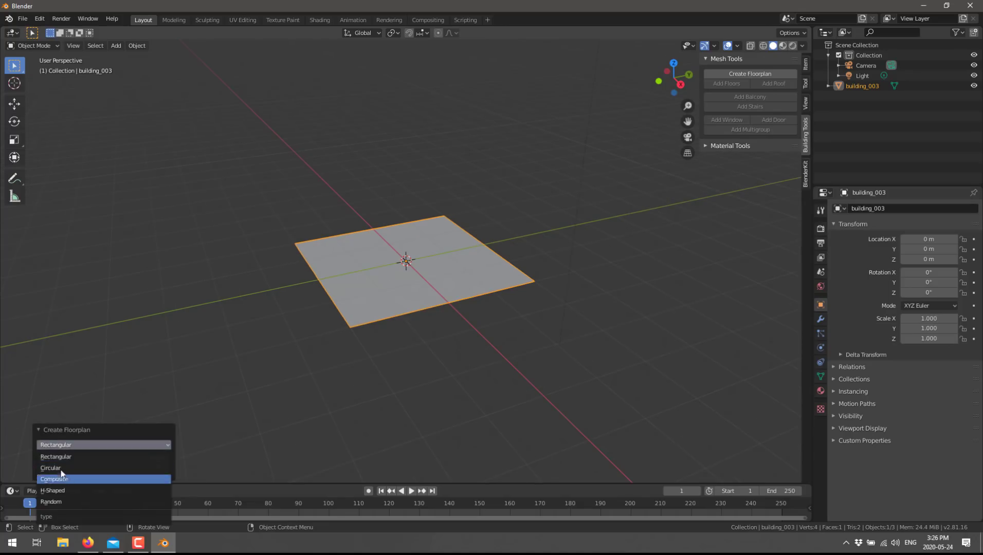
click(56, 468)
click(64, 432)
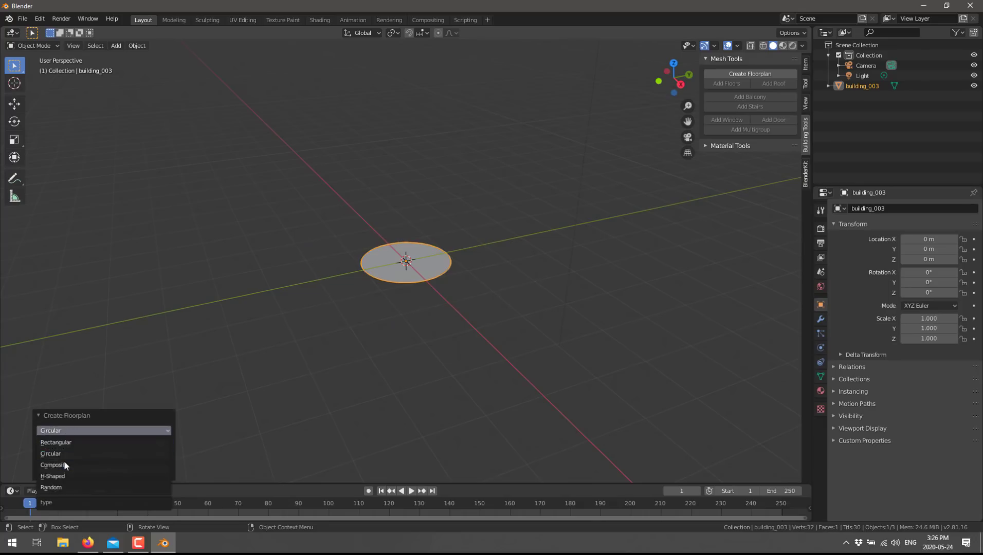
click(63, 460)
click(77, 412)
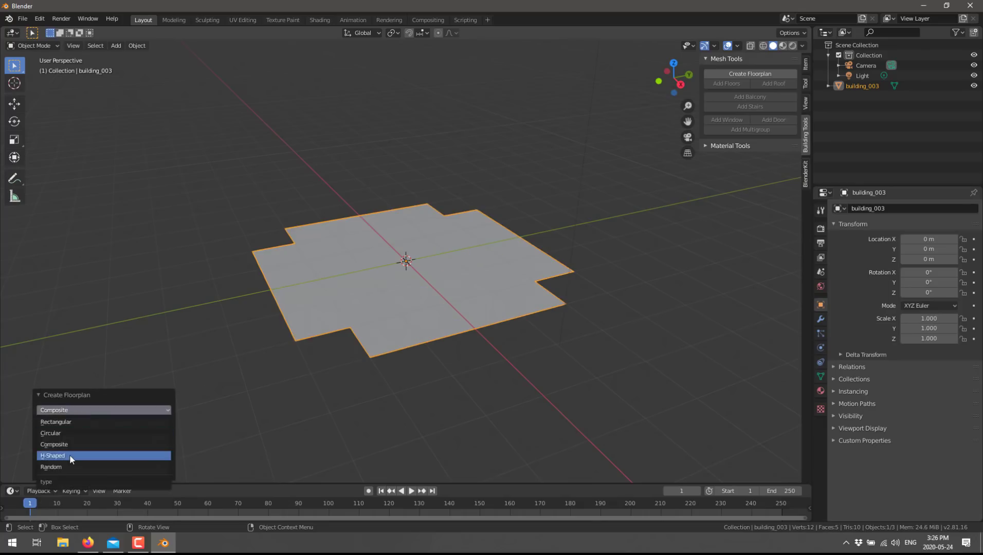
click(69, 455)
Change the floorplan type to Random and set its seed to 21.
click(88, 409)
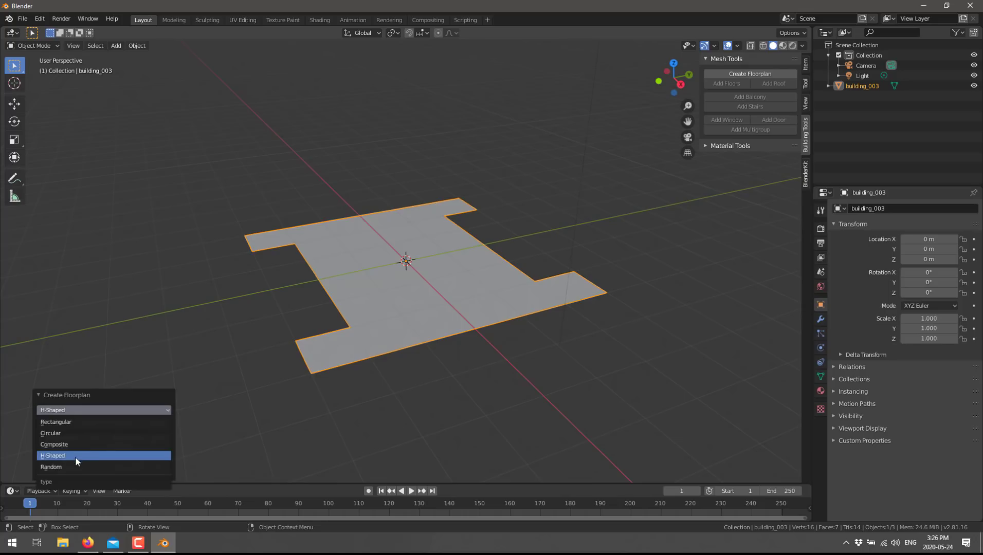
click(75, 460)
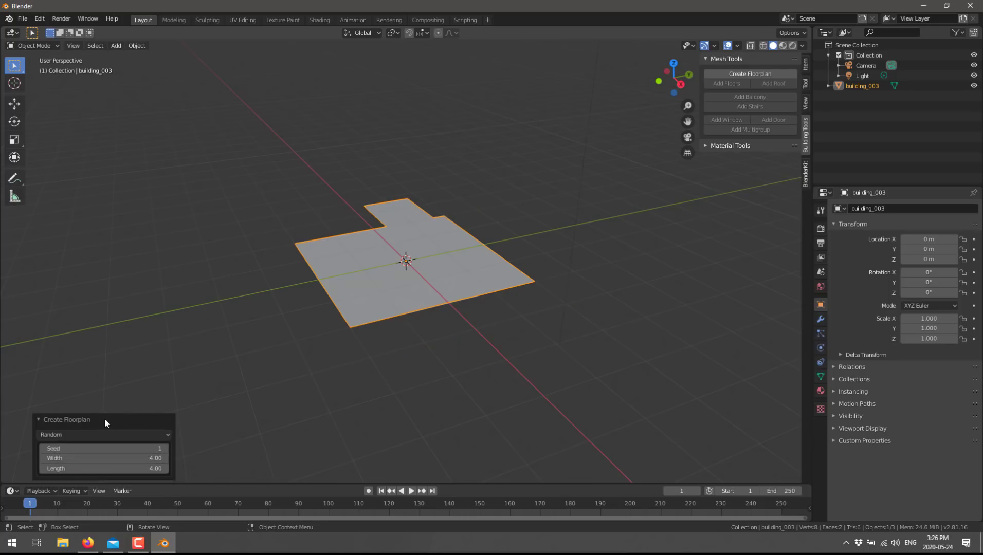
drag(103, 448, 152, 449)
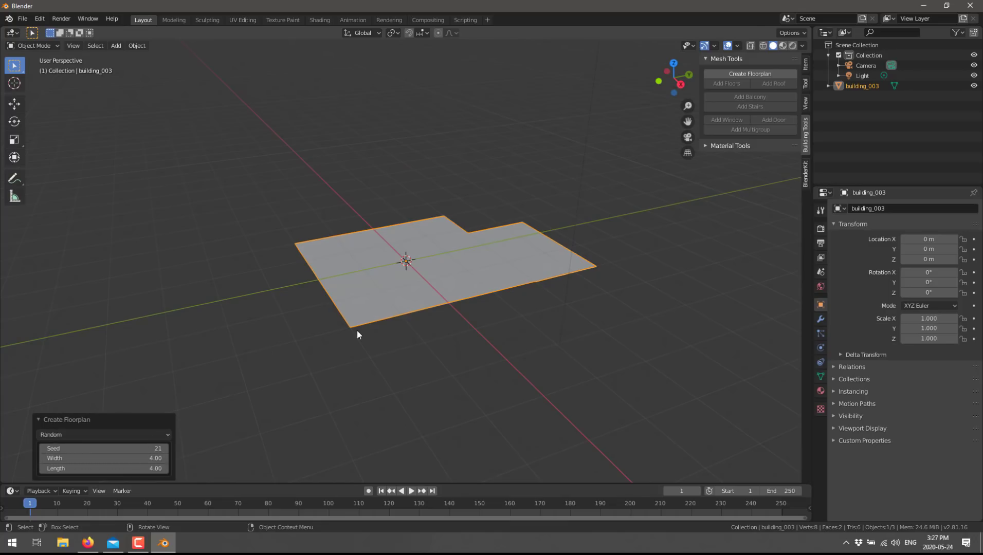
Select all faces of the floorplan in Edit Mode and add floors to them.
key(Tab)
click(87, 47)
key(b)
drag(260, 177, 603, 354)
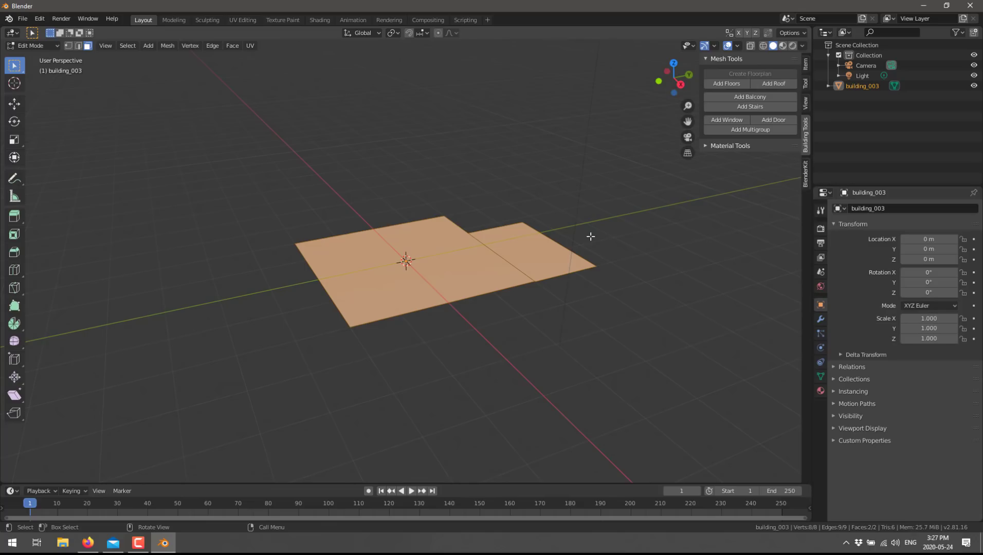
click(738, 85)
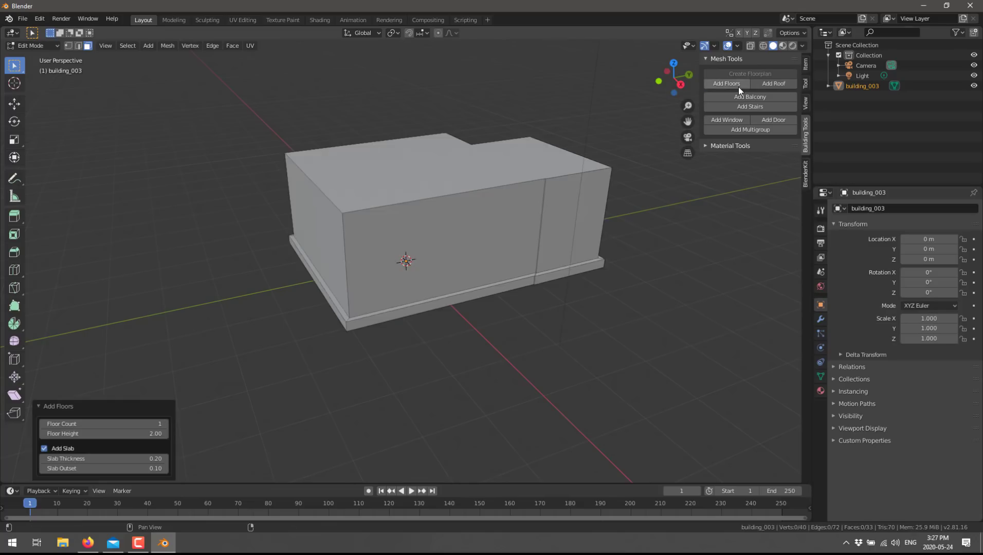
Try a floor count of 59 to turn the building into a tall tower.
middle_drag(601, 347, 566, 340)
scroll(566, 338, down, 6)
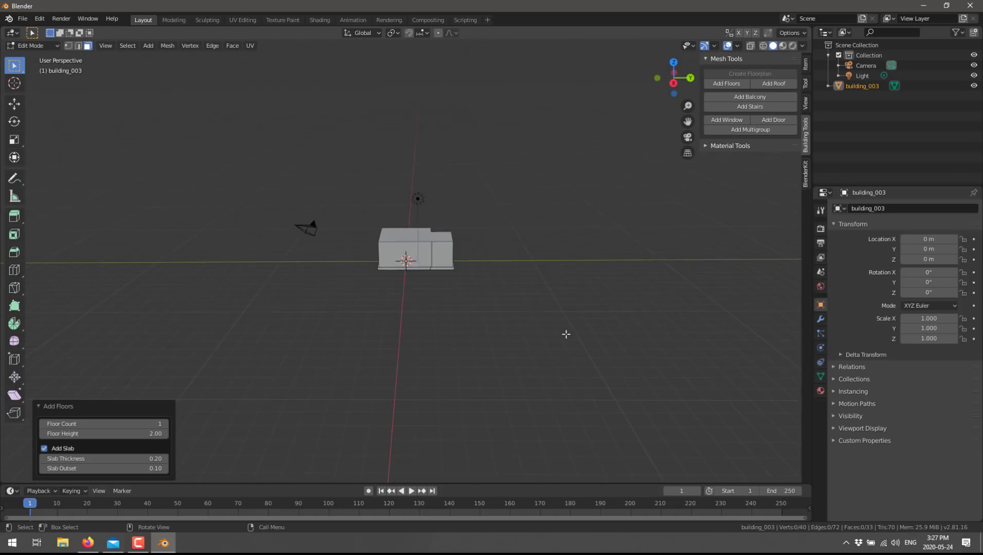
scroll(567, 334, down, 2)
click(113, 423)
text(59)
key(Return)
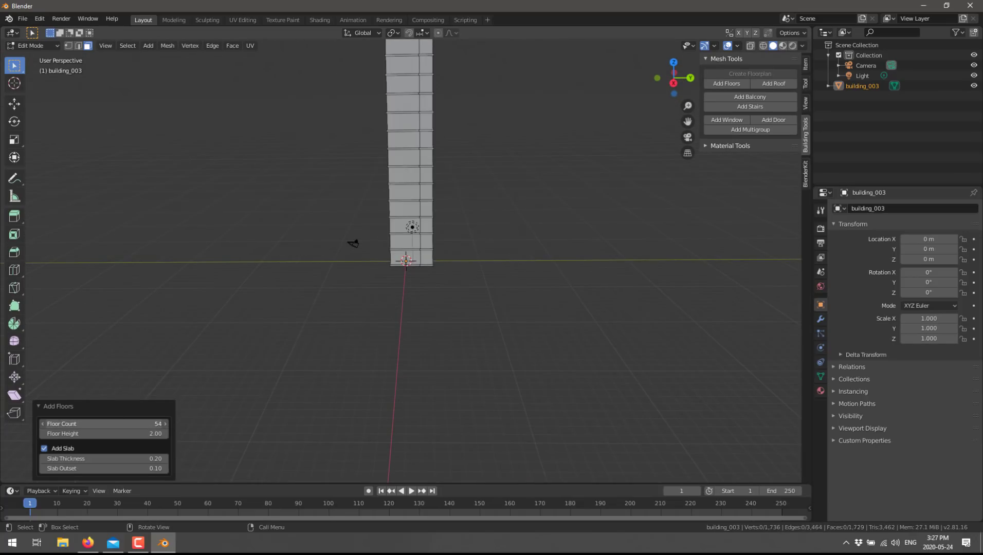
scroll(513, 353, down, 8)
scroll(512, 351, up, 2)
middle_drag(509, 349, 472, 325)
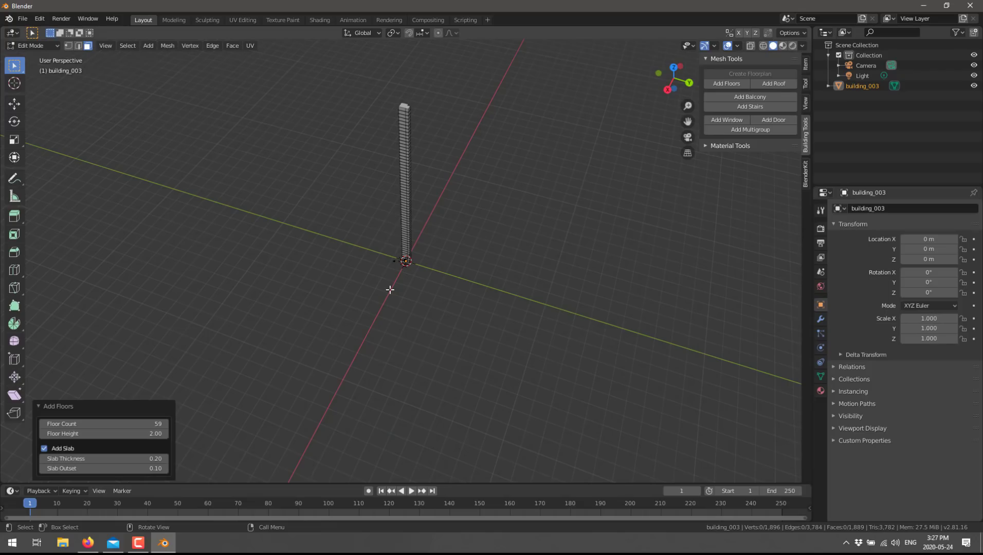
Set the building's floor count to 2.
drag(103, 423, 56, 424)
scroll(540, 354, up, 12)
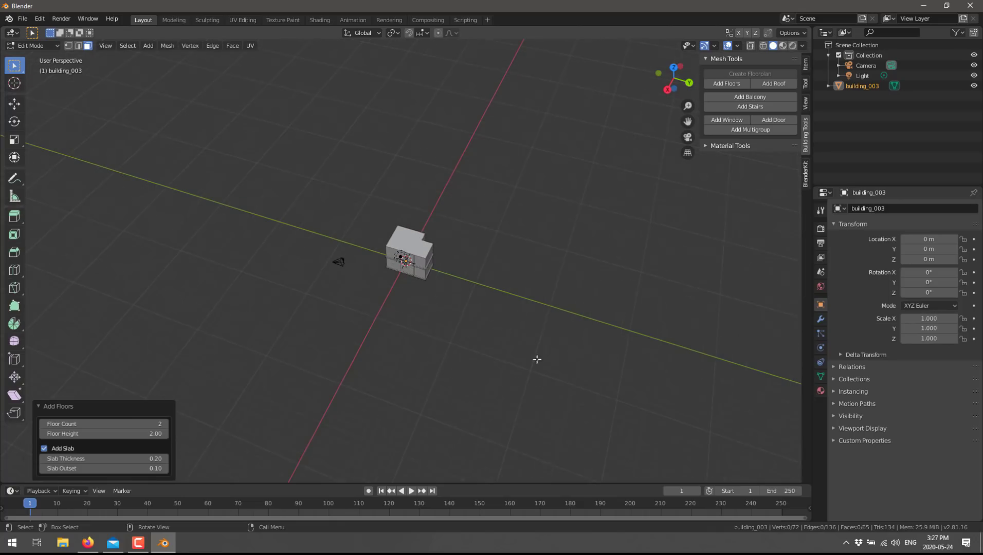
middle_drag(536, 361, 364, 214)
scroll(468, 325, up, 3)
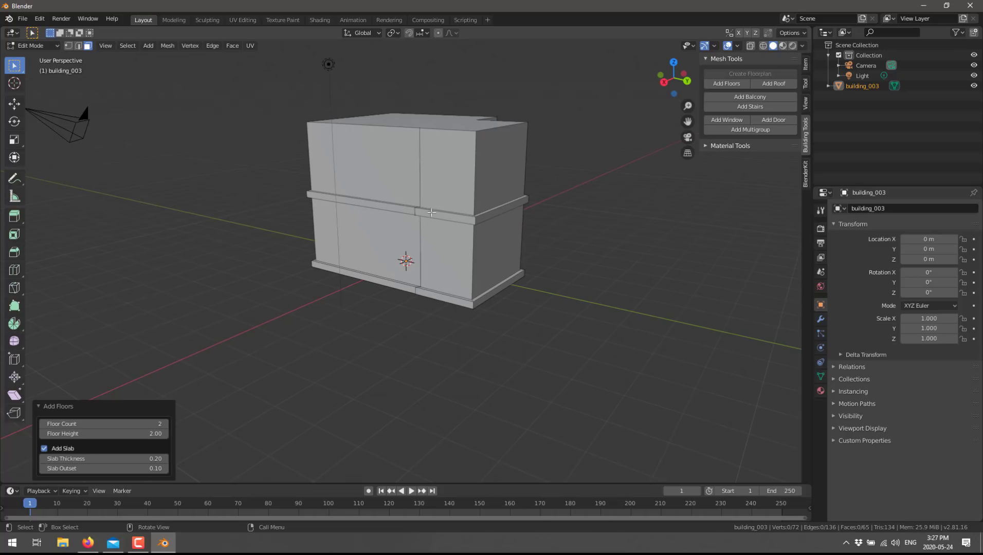
Set the floor height to 1.97 and, with slabs enabled, the slab thickness to 0.29 and slab outset to 0.13.
click(44, 449)
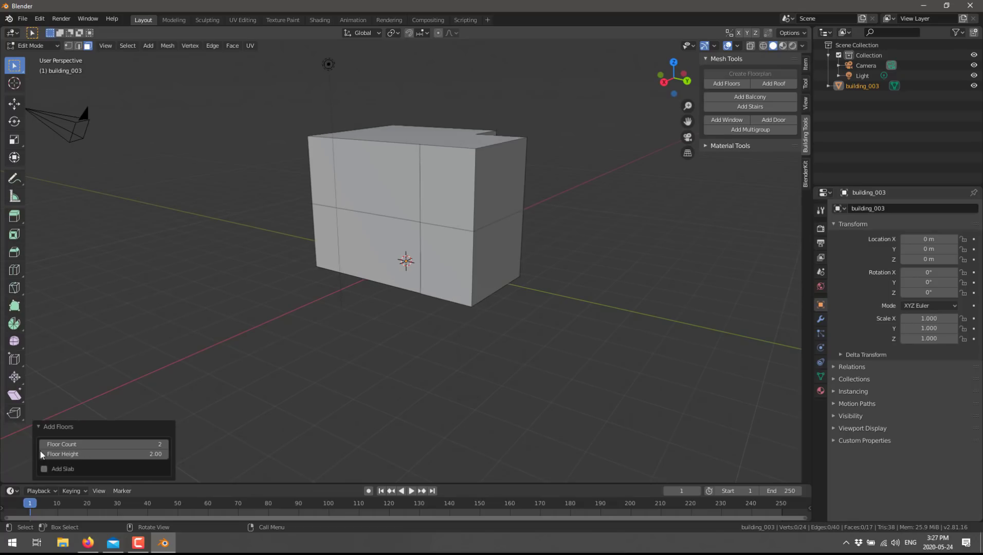
click(42, 455)
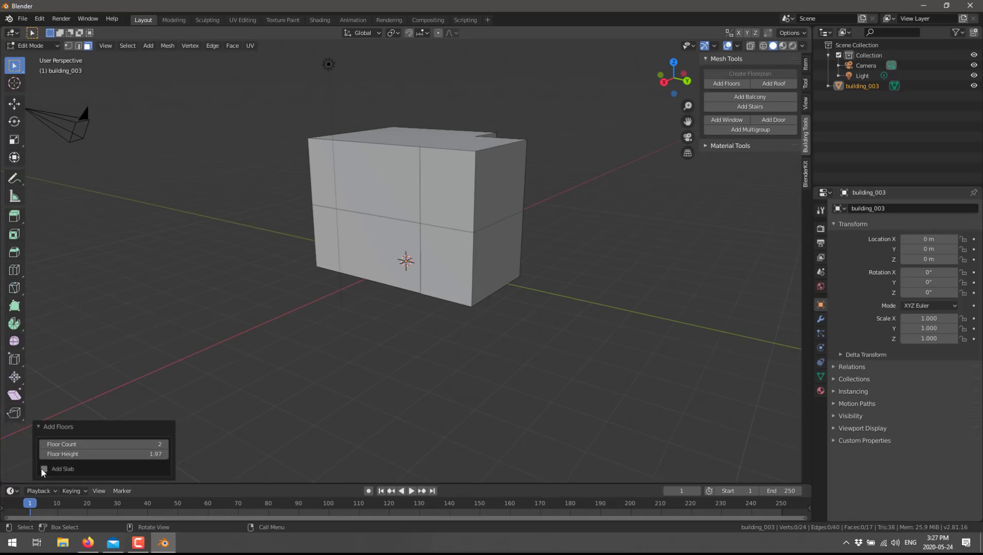
click(44, 469)
drag(69, 459, 98, 469)
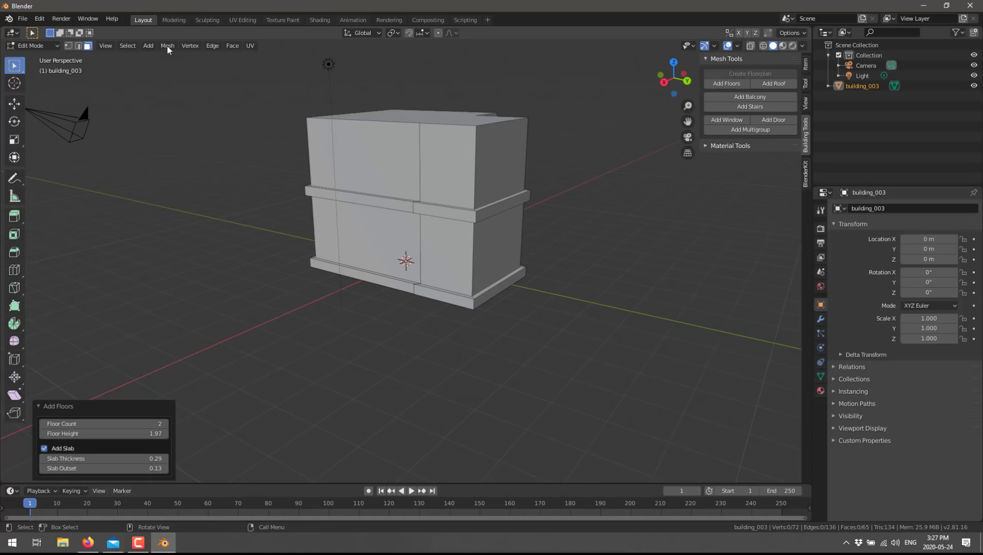
Add a flat roof to the top face of the building.
click(417, 117)
middle_drag(624, 212, 446, 115)
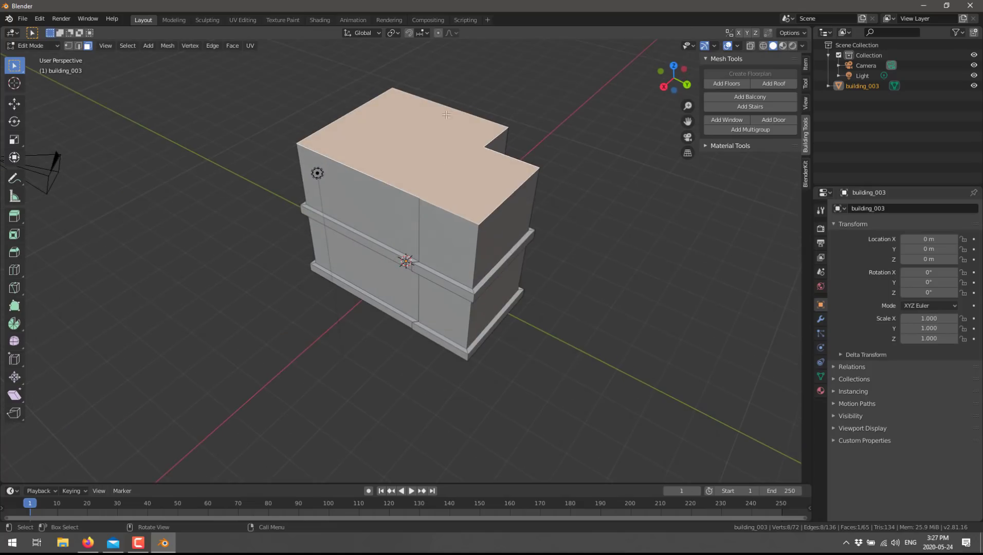
click(770, 83)
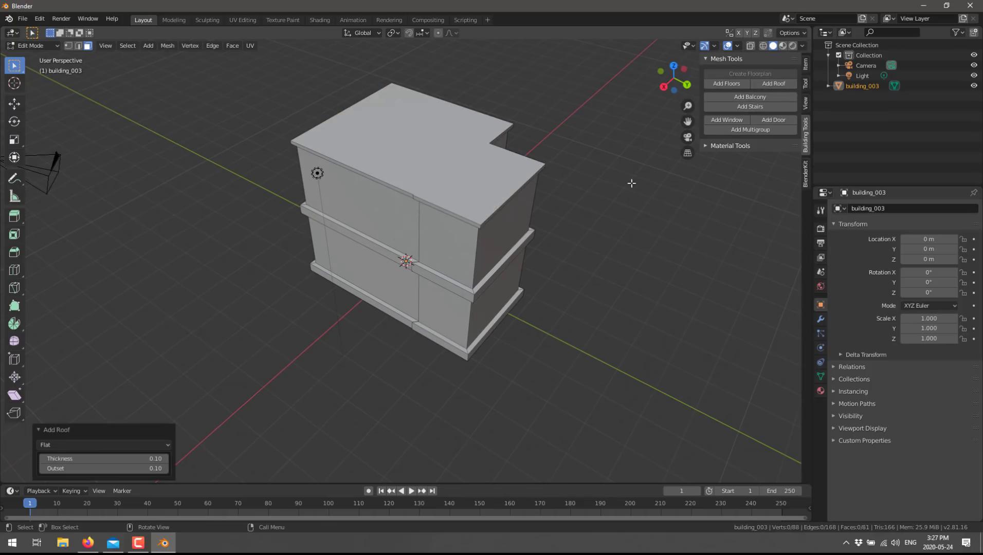
Undo the flat roof that was added to the top of the building.
middle_drag(500, 319, 623, 296)
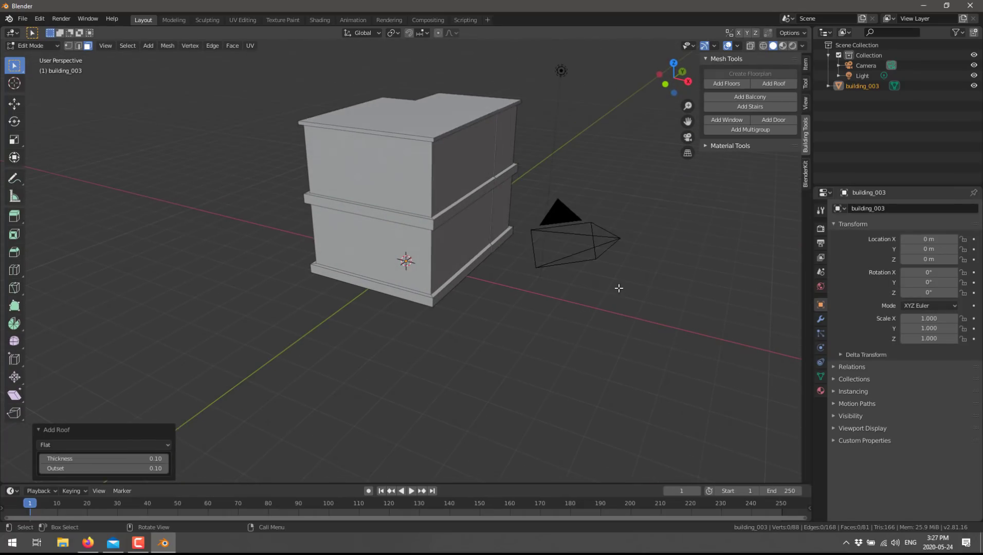
click(404, 119)
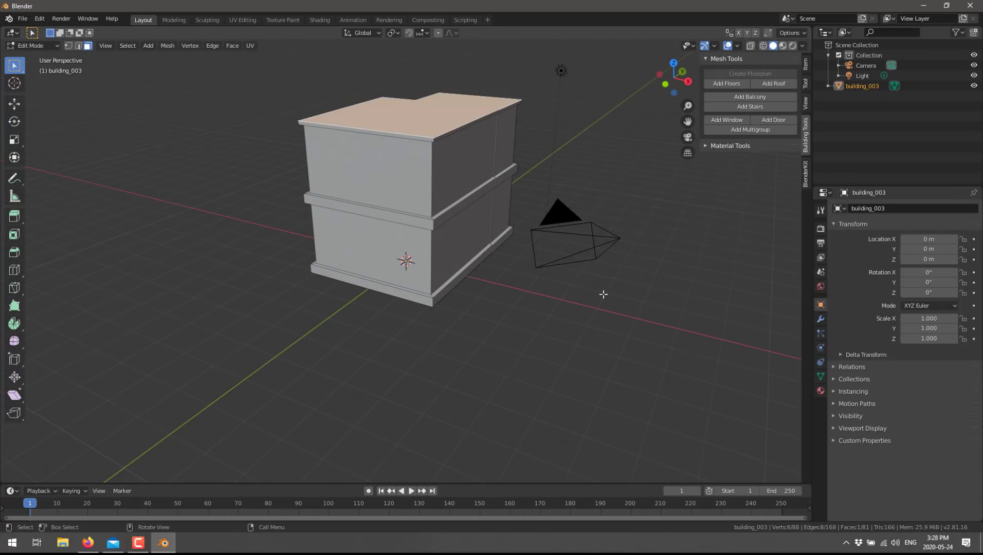
click(532, 313)
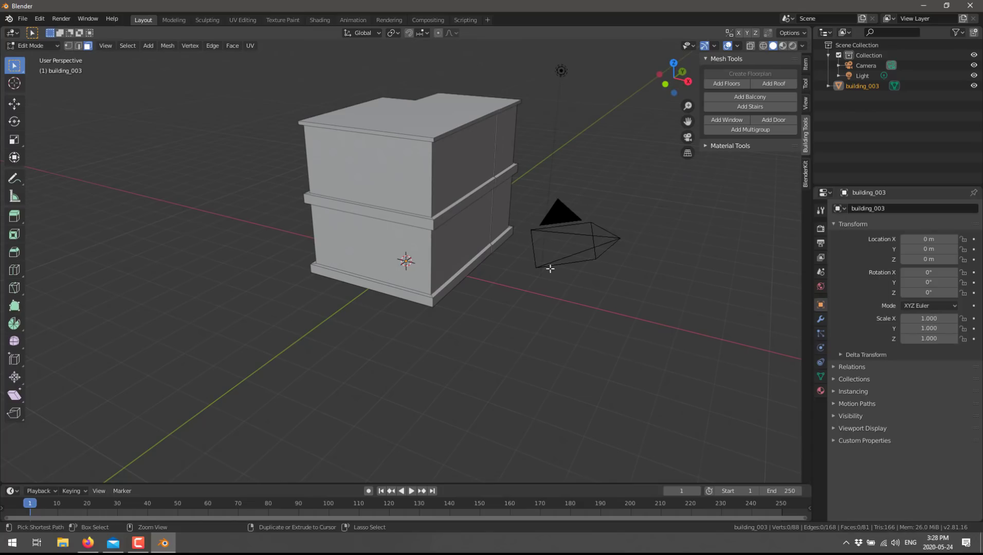
key(ctrl+z)
key(ctrl+z)
Add a hip roof to the building's top face and set its height to 1.96.
middle_drag(602, 323, 530, 307)
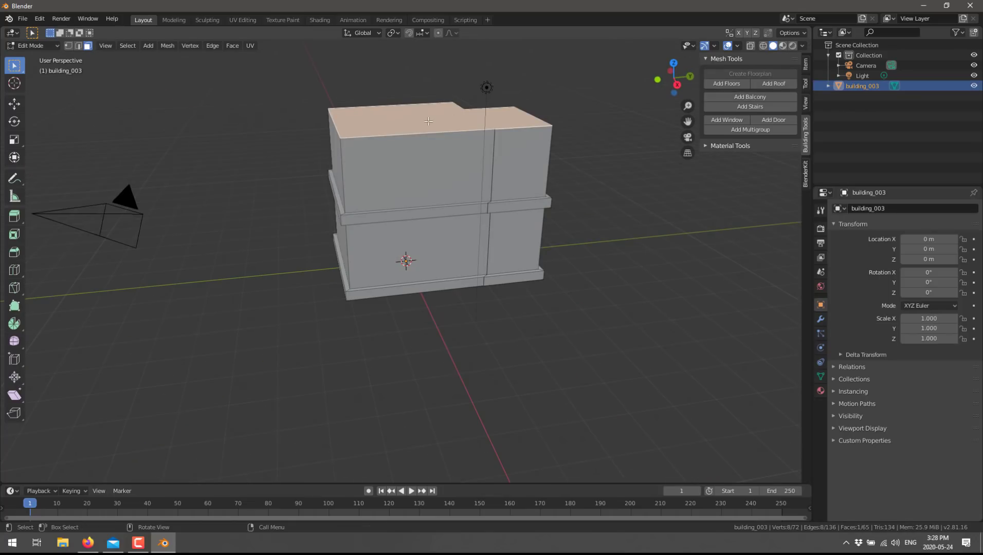
click(773, 83)
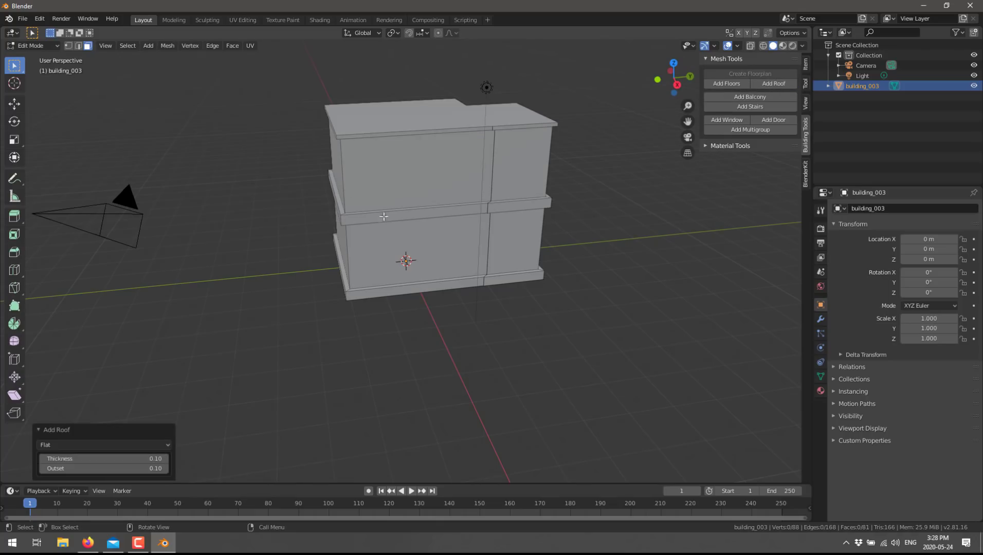
click(149, 445)
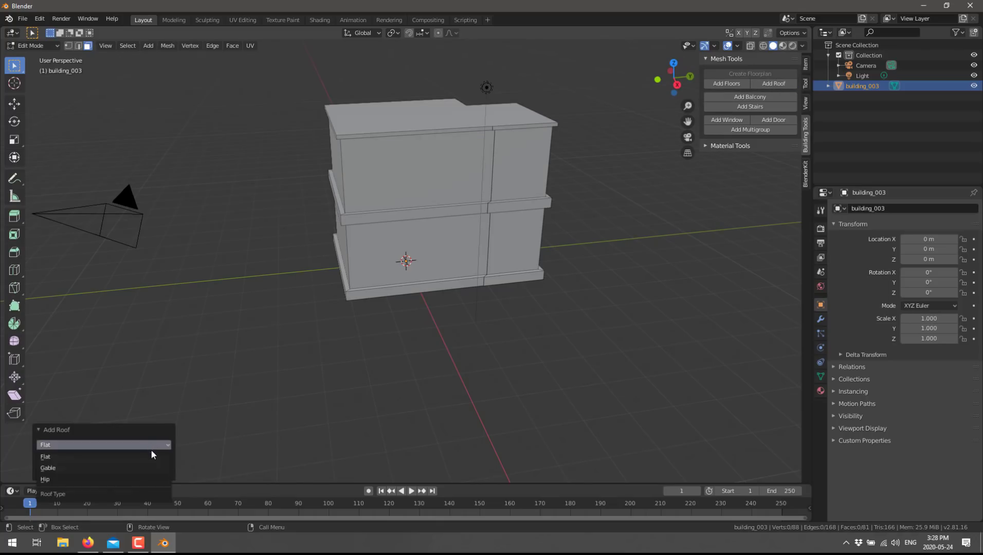
click(149, 444)
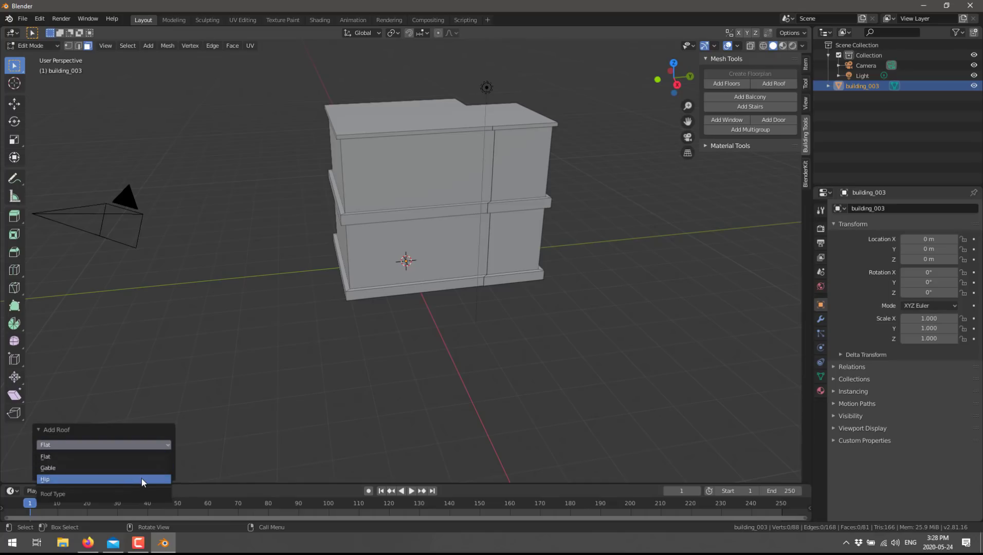
click(141, 479)
middle_drag(441, 312, 277, 320)
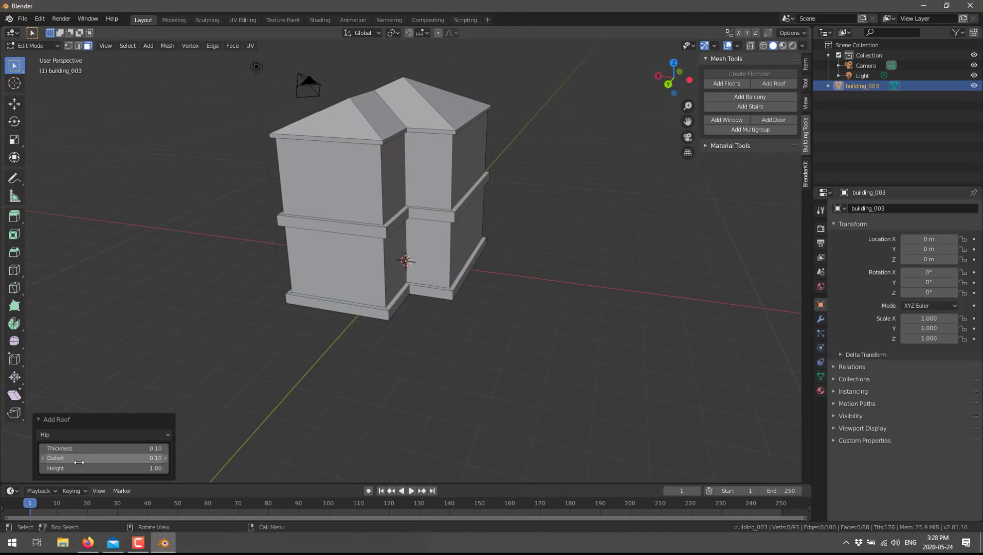
drag(79, 468, 109, 466)
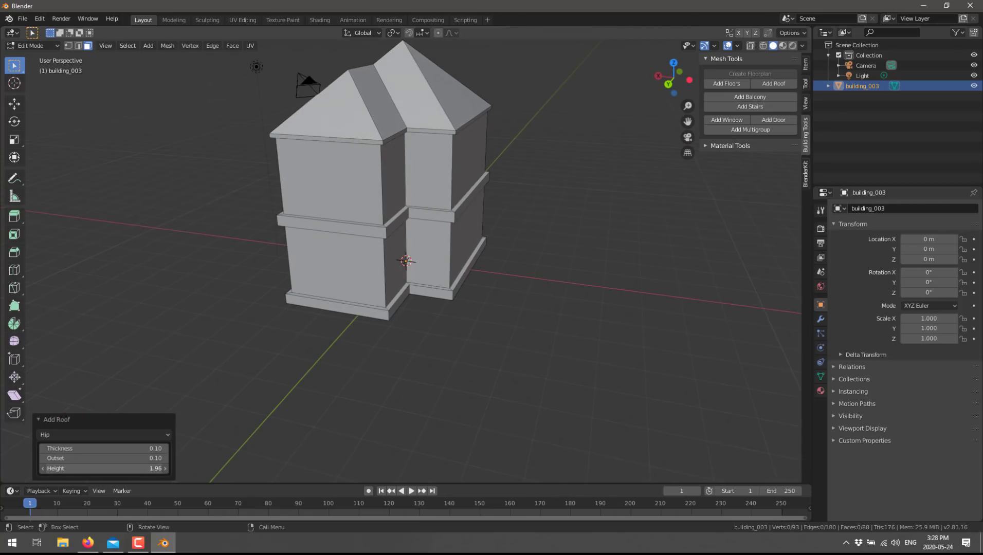
Add a door to the ground-floor wall on the building's projecting front section.
middle_drag(329, 390, 511, 295)
scroll(448, 355, up, 2)
click(426, 242)
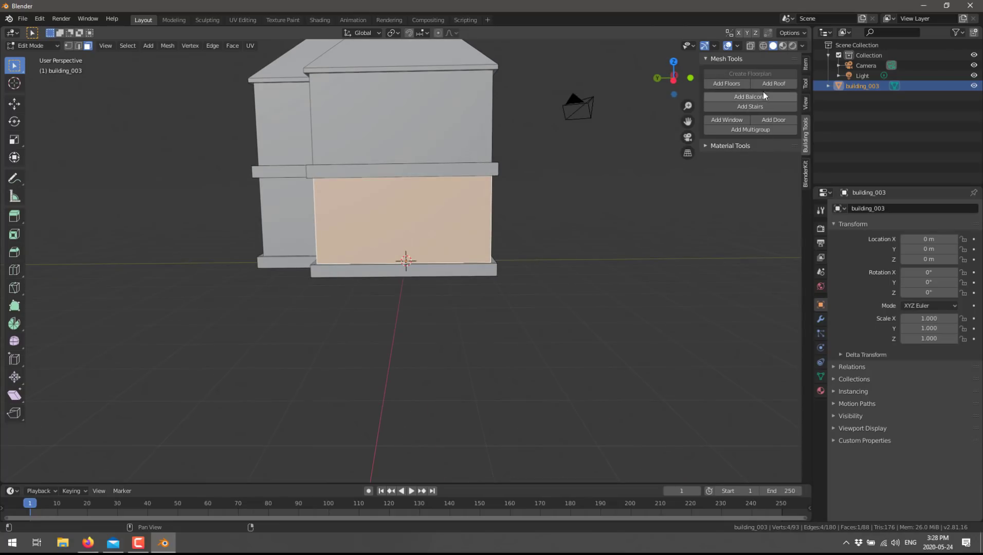
click(773, 120)
Make the entrance a double door with an arch and set its X size to 1.75.
middle_drag(594, 223, 606, 261)
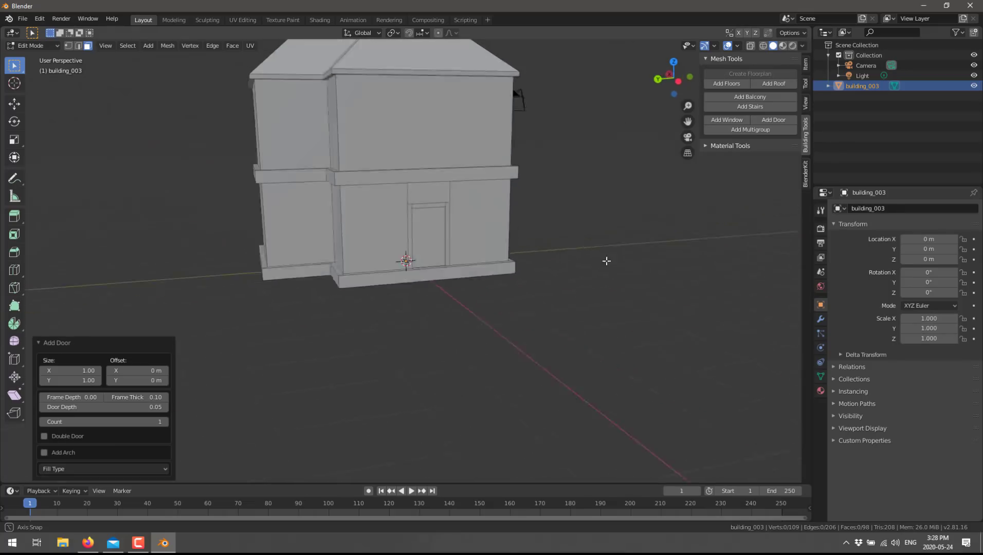
click(45, 436)
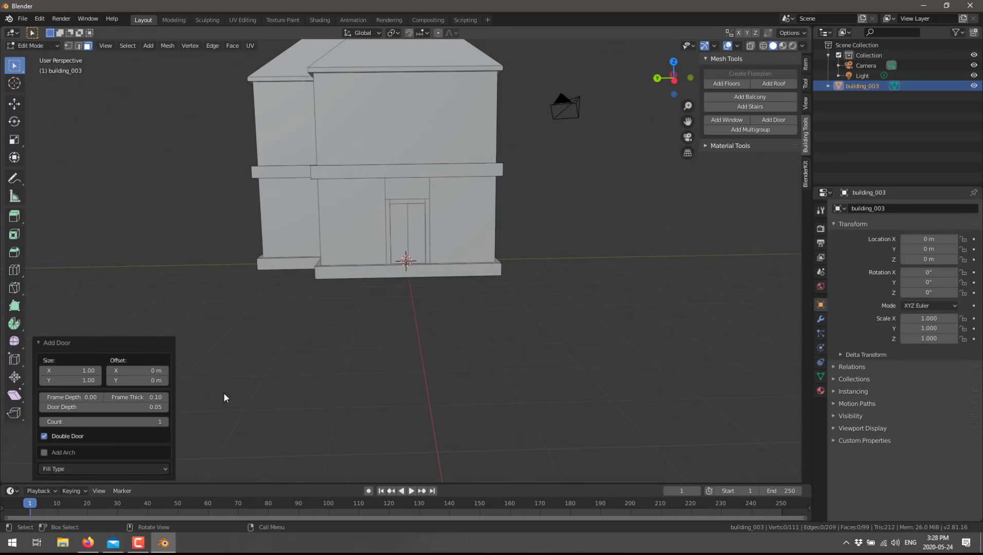
click(45, 452)
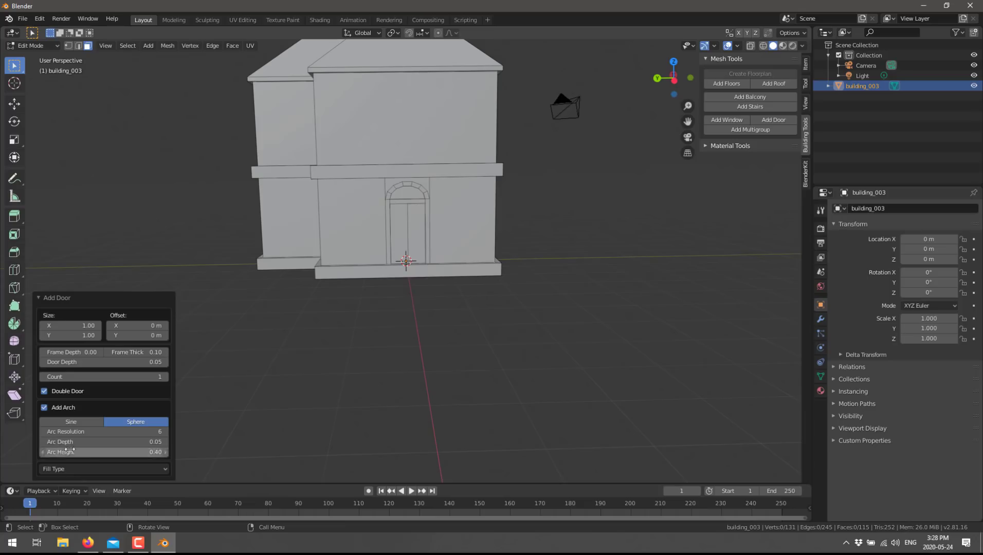
drag(60, 325, 111, 325)
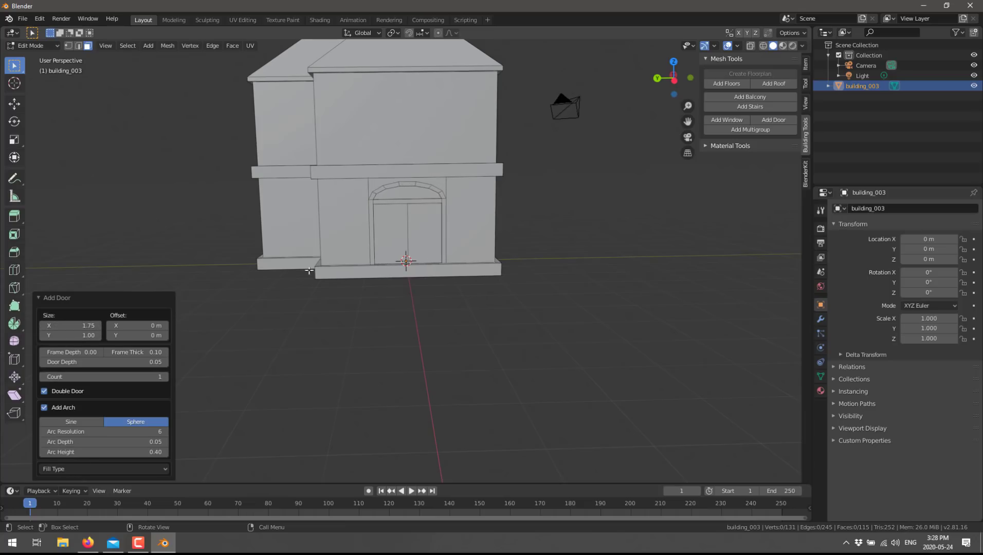
Add stairs to the base slab face below the arched door, with X size 1.93 and Y size -0.78.
mouse_move(493, 289)
middle_down()
mouse_move(435, 292)
mouse_move(508, 292)
middle_up()
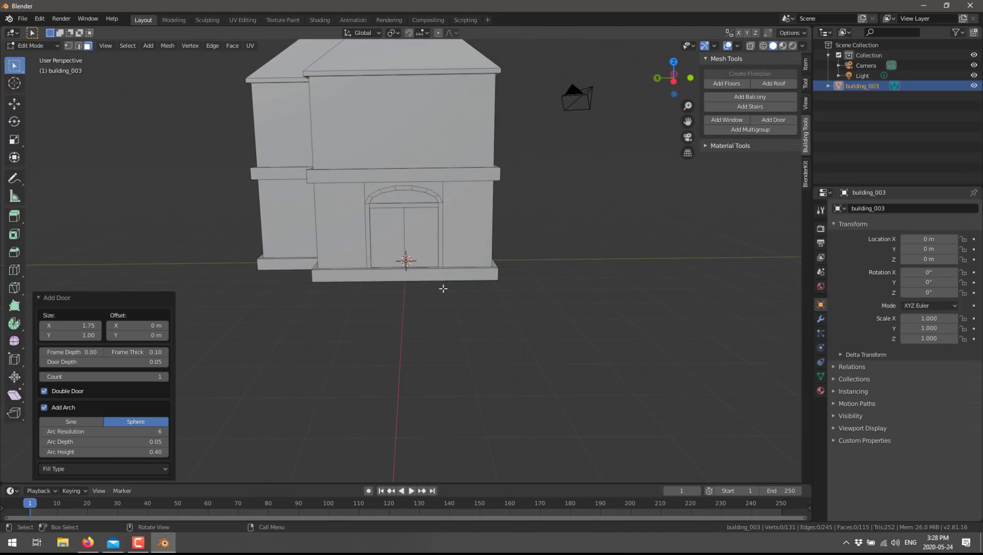
click(421, 278)
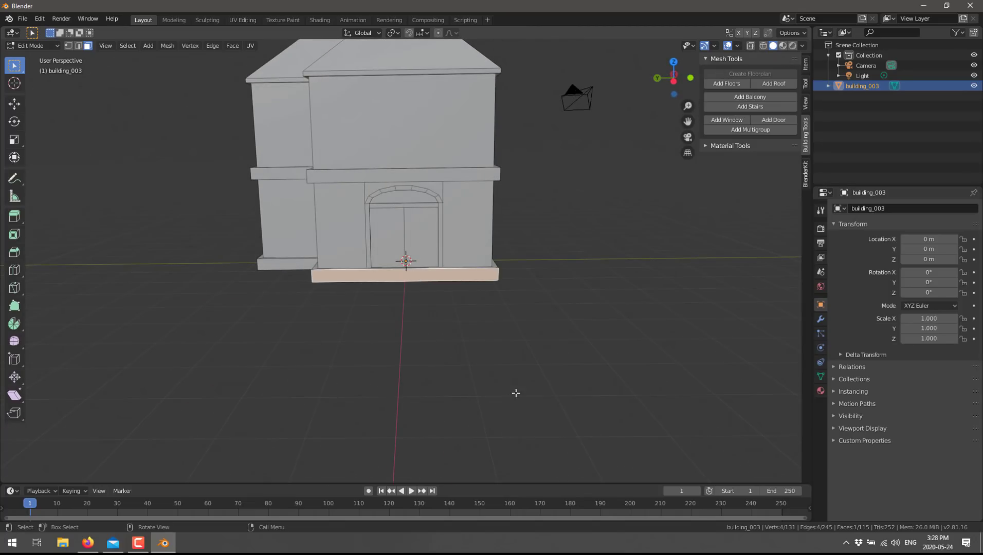
click(763, 107)
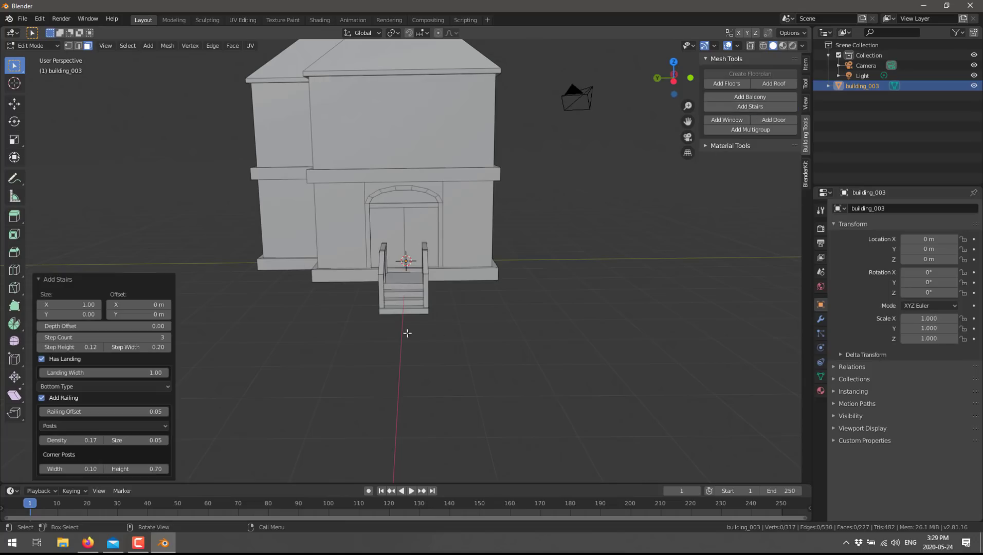
drag(76, 319, 92, 304)
mouse_move(430, 334)
middle_down()
mouse_move(382, 336)
mouse_move(515, 325)
mouse_move(466, 345)
mouse_move(544, 345)
mouse_move(441, 336)
middle_up()
middle_drag(541, 327, 433, 258)
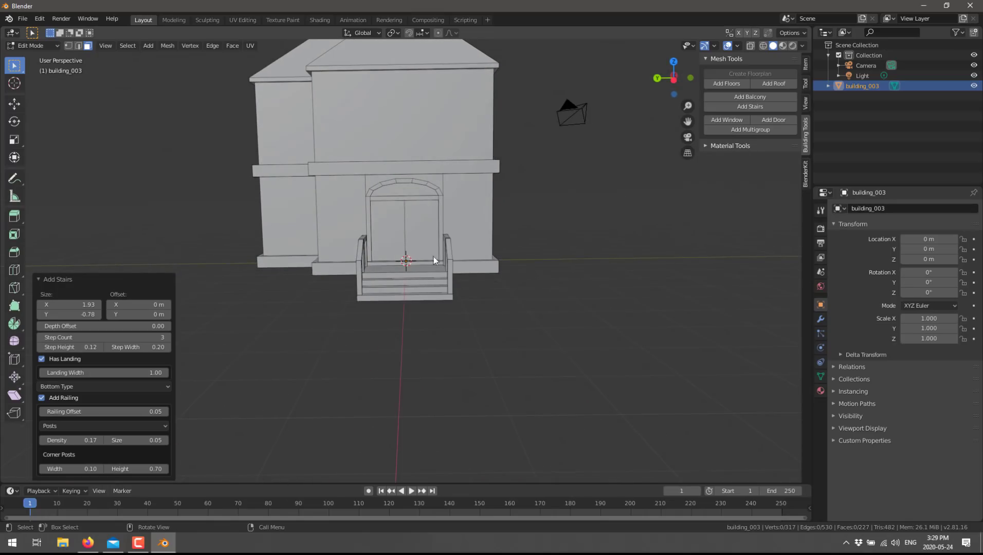
Add a window to the recessed ground-floor wall beside the entrance section.
click(347, 204)
click(293, 214)
middle_drag(294, 214, 401, 268)
click(726, 121)
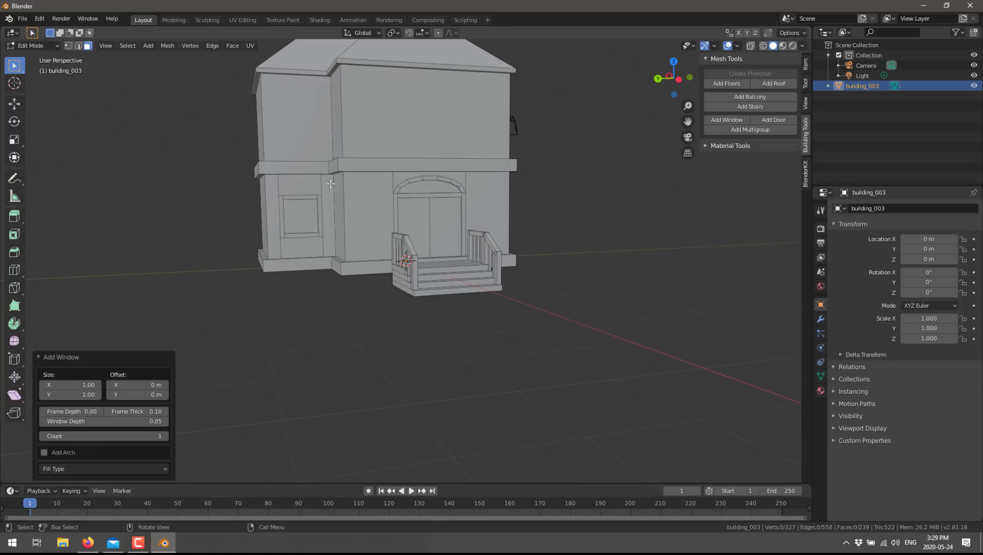
Add a row of 4 windows with the Louver fill type to the upper-floor wall above the entrance.
click(359, 120)
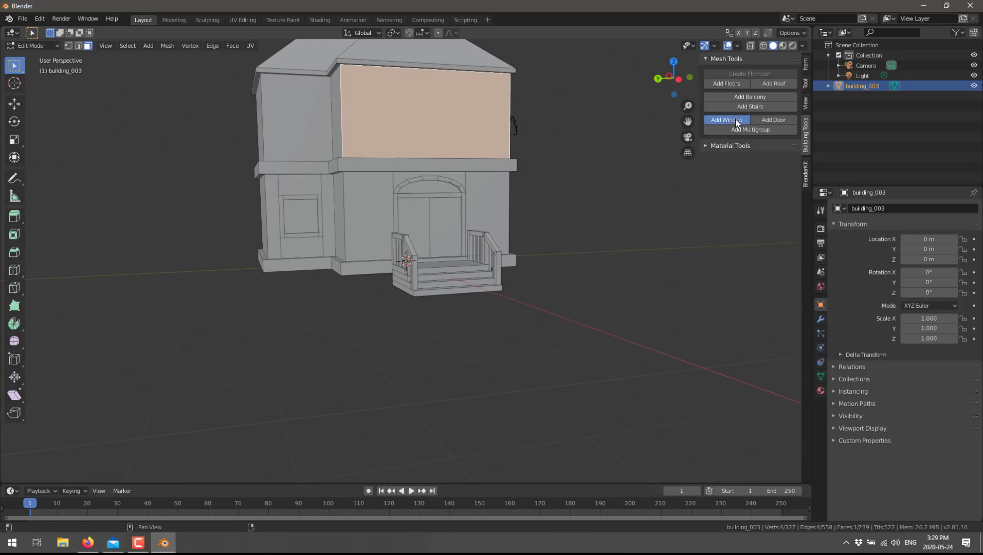
click(727, 120)
drag(84, 434, 121, 434)
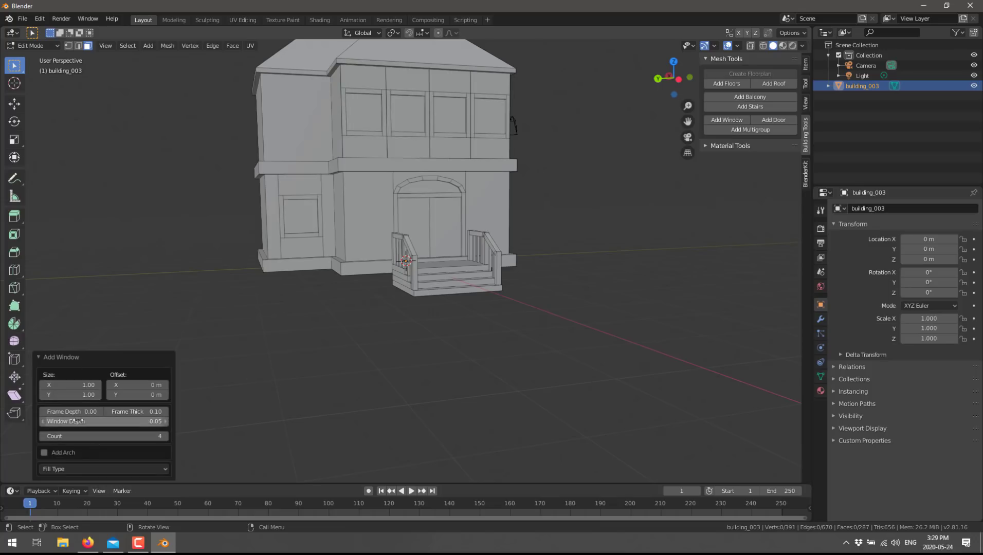
click(62, 469)
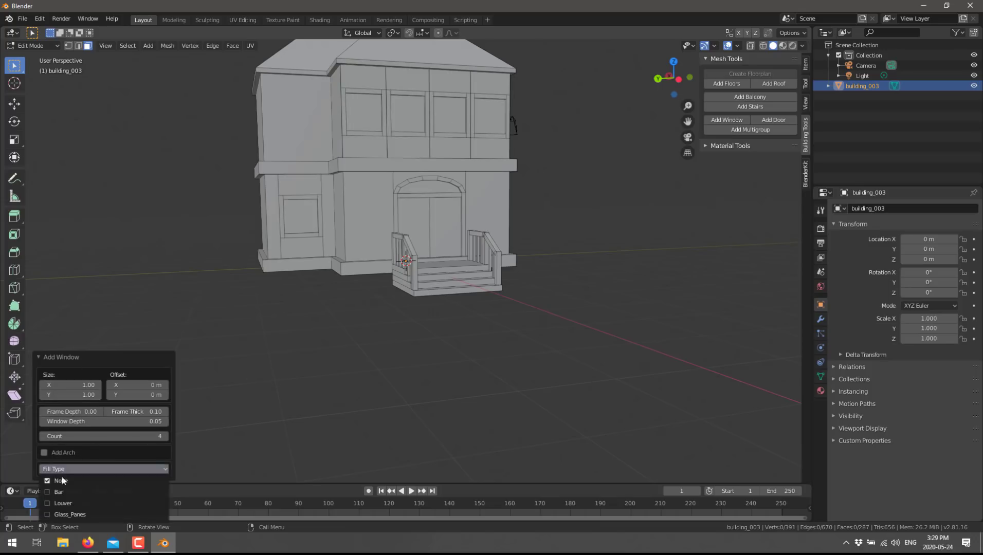
click(49, 503)
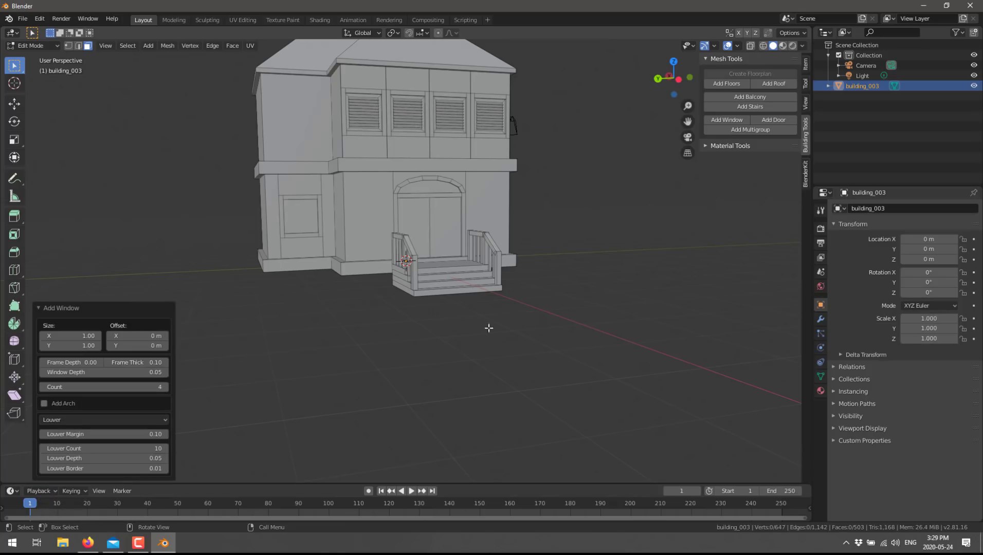
Select the four large upper and lower wall faces on the two adjoining sides that have no openings.
middle_drag(515, 364, 432, 257)
click(417, 139)
shift+click(411, 232)
middle_drag(551, 336, 391, 185)
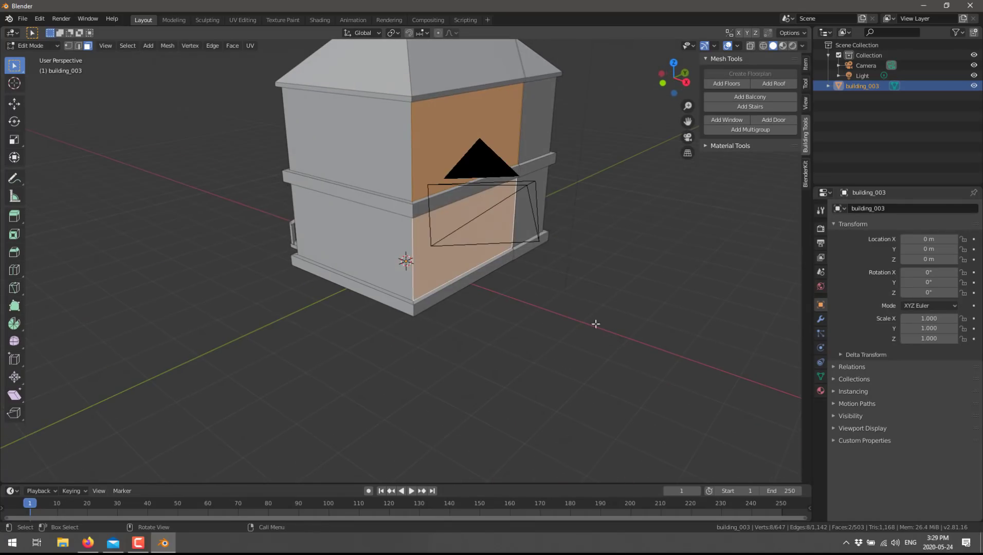
shift+click(371, 160)
shift+click(360, 247)
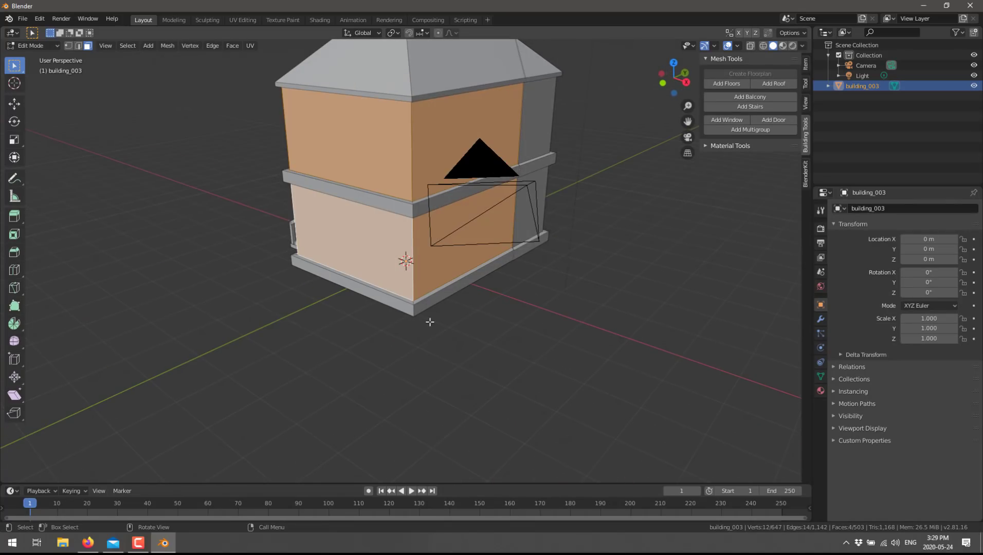
Add louvered windows to the four selected walls with count 2, X size 0.10, X offset 0.03 m and window depth 1.00.
click(728, 120)
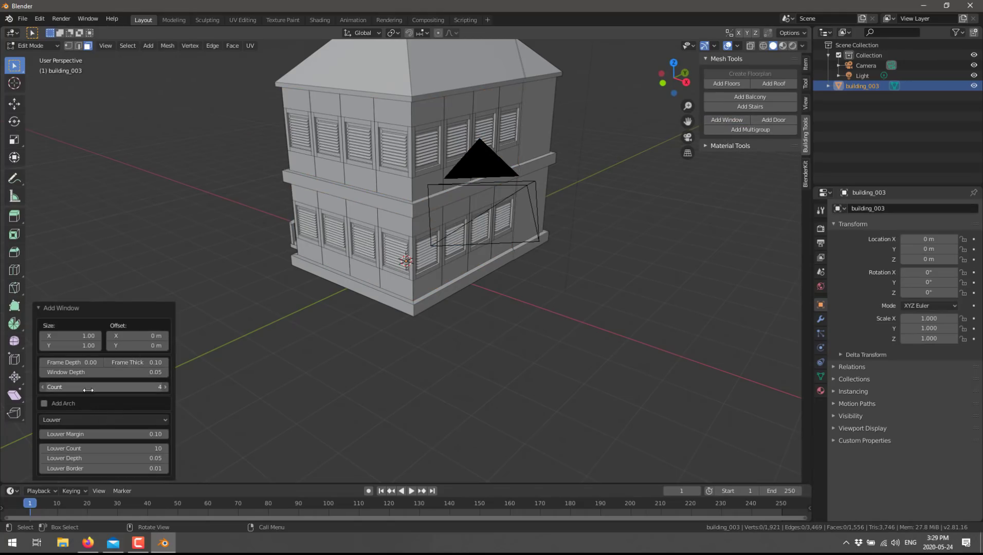
mouse_move(103, 387)
mouse_down()
mouse_move(88, 387)
mouse_move(111, 387)
mouse_up()
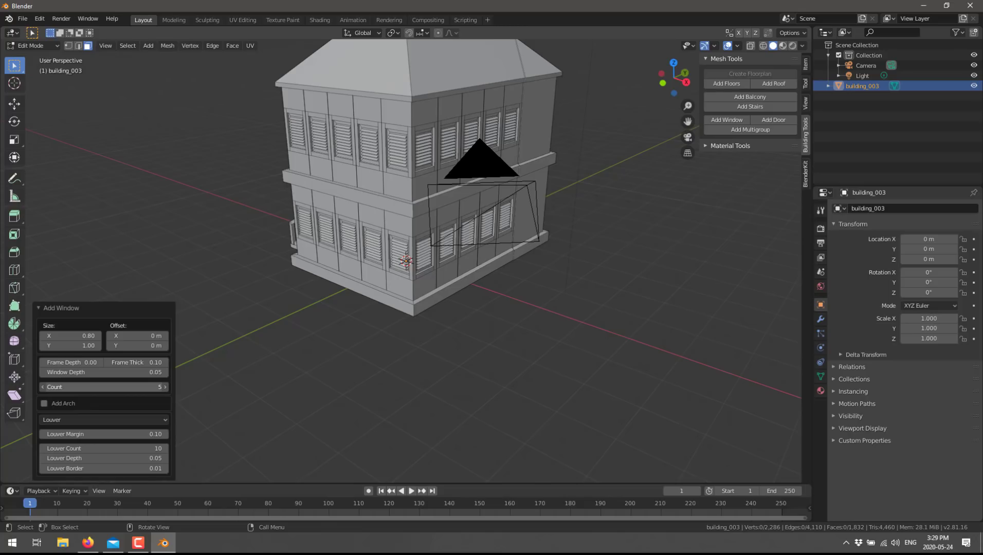
drag(140, 386, 170, 387)
click(140, 387)
text(2)
key(Return)
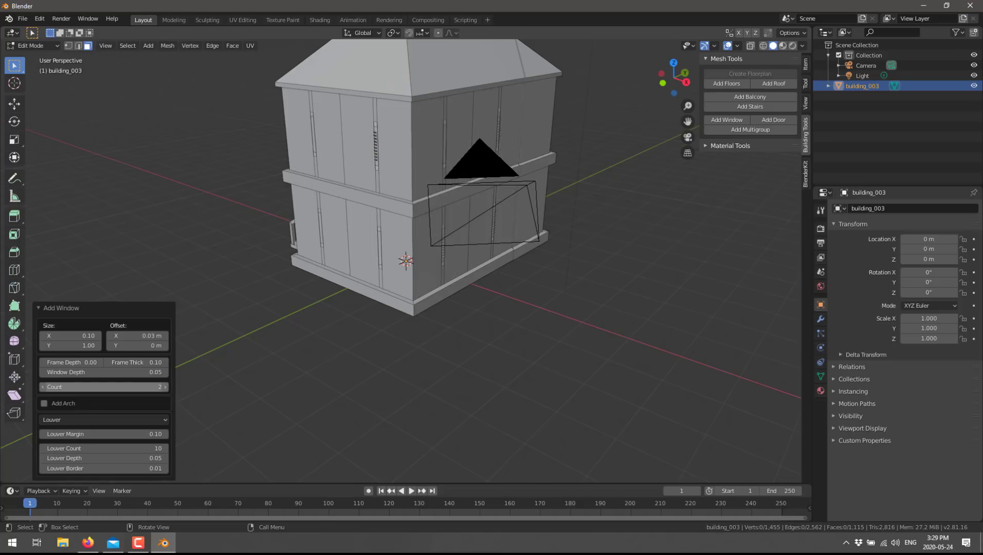
drag(94, 371, 129, 372)
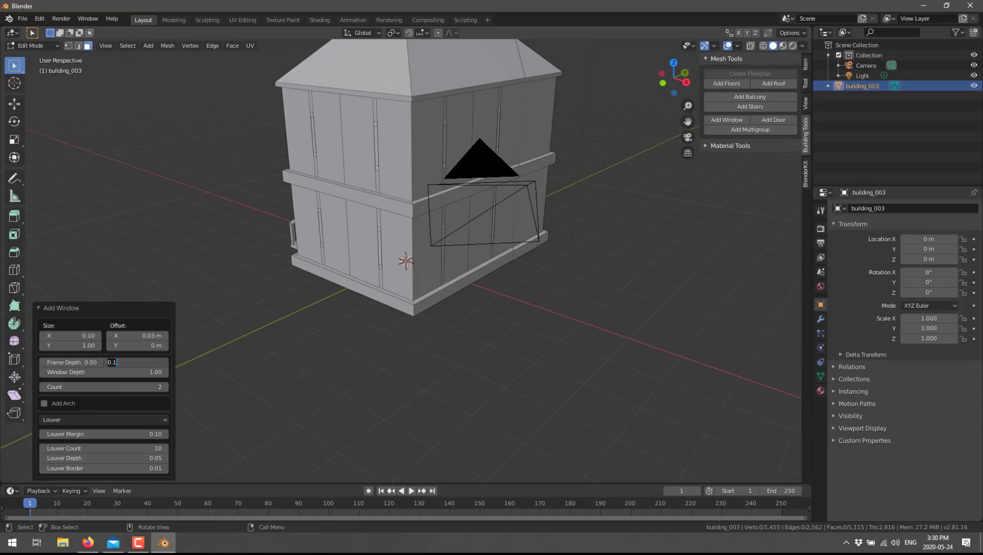
Undo the narrow windows and add them to the four selected walls again with an X size of 1.00.
key(ctrl+z)
key(ctrl+z)
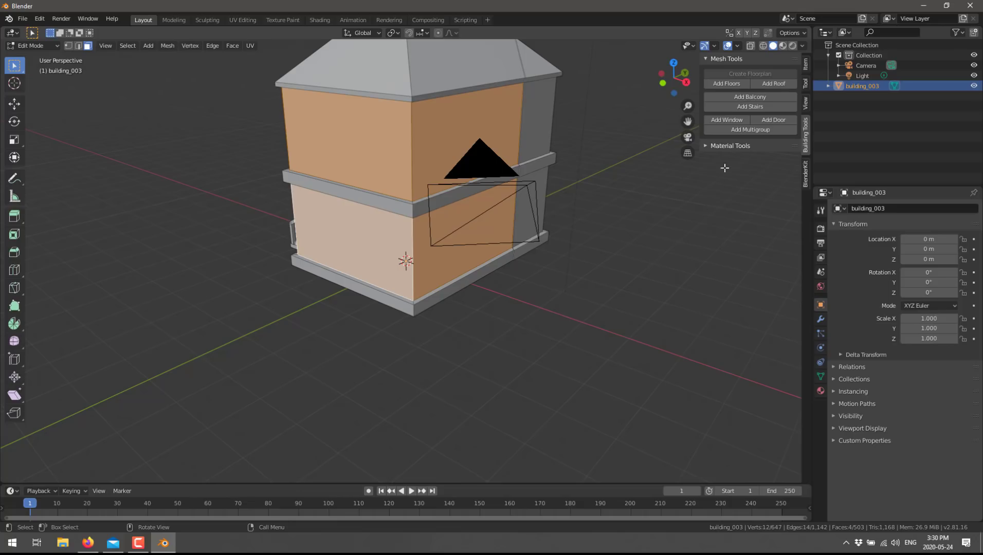
click(728, 120)
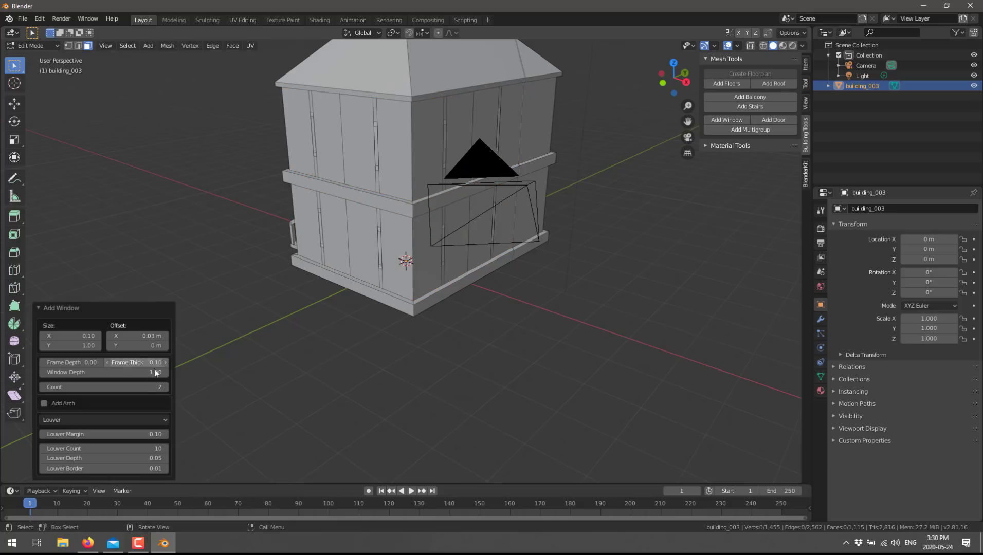
click(68, 340)
text(1)
key(Return)
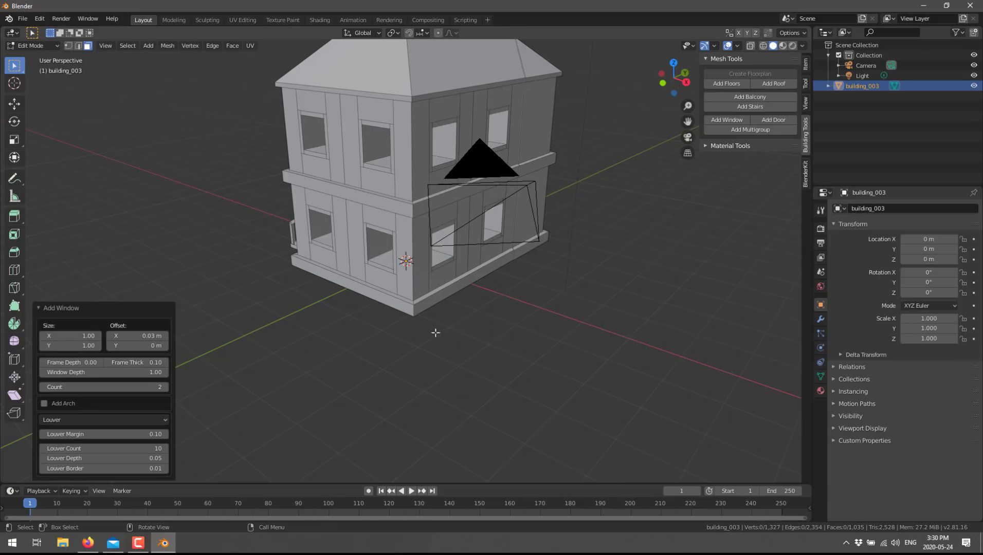
Add a door-and-window multigroup with an arch to the blank upper-floor end wall of the recessed section.
middle_drag(399, 323, 610, 317)
middle_drag(346, 344, 252, 247)
click(270, 144)
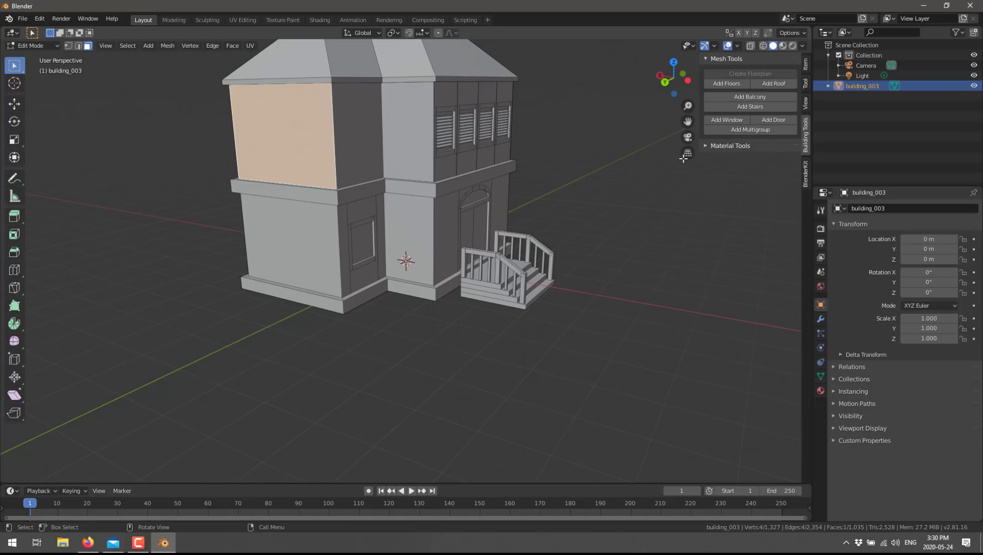
click(756, 130)
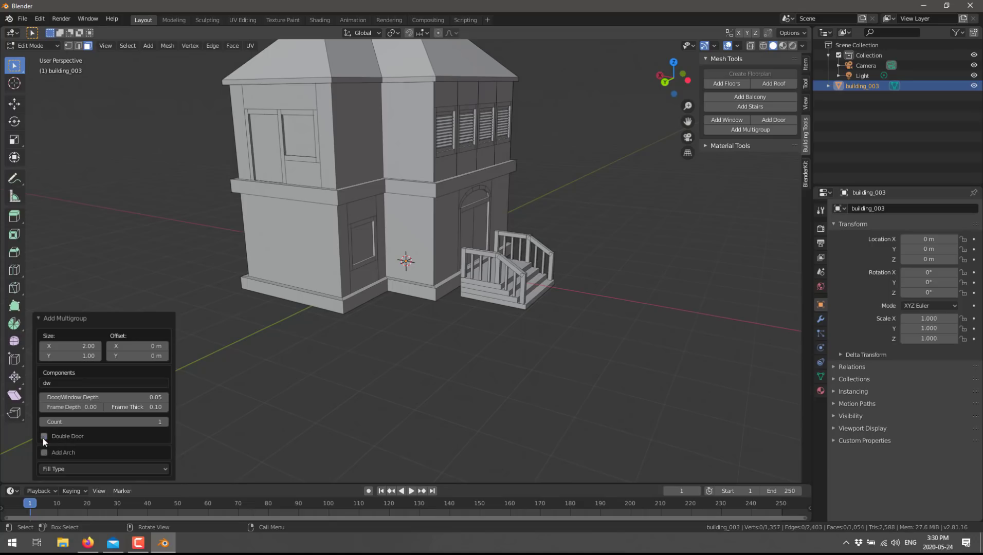
click(44, 453)
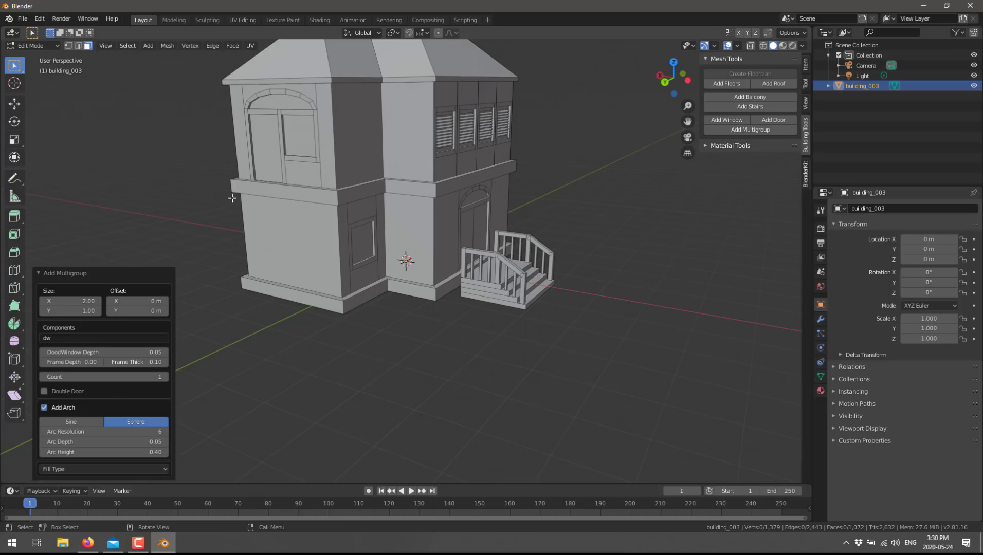
Add a balcony with railing to the slab edge below the arched upper-floor multigroup and adjust its X size.
click(264, 192)
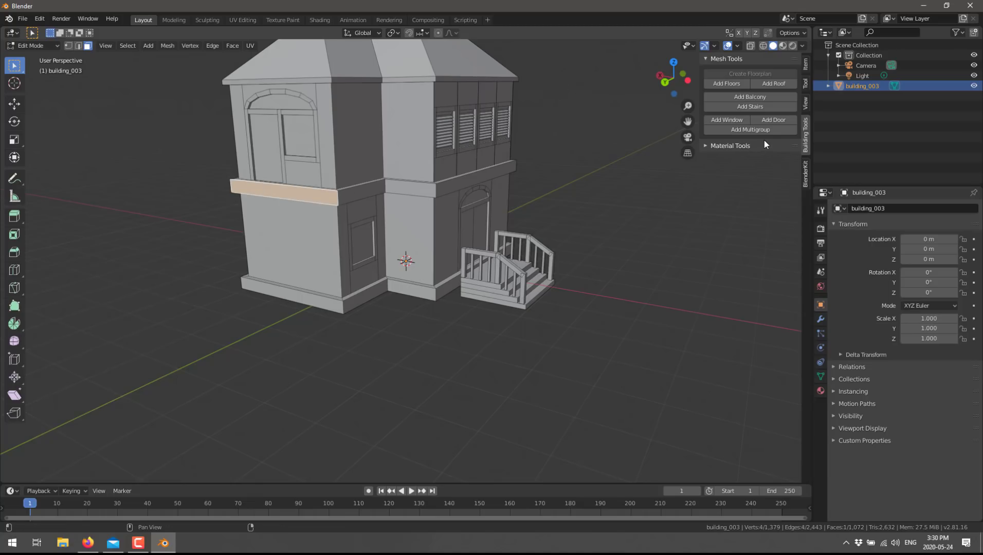
click(754, 98)
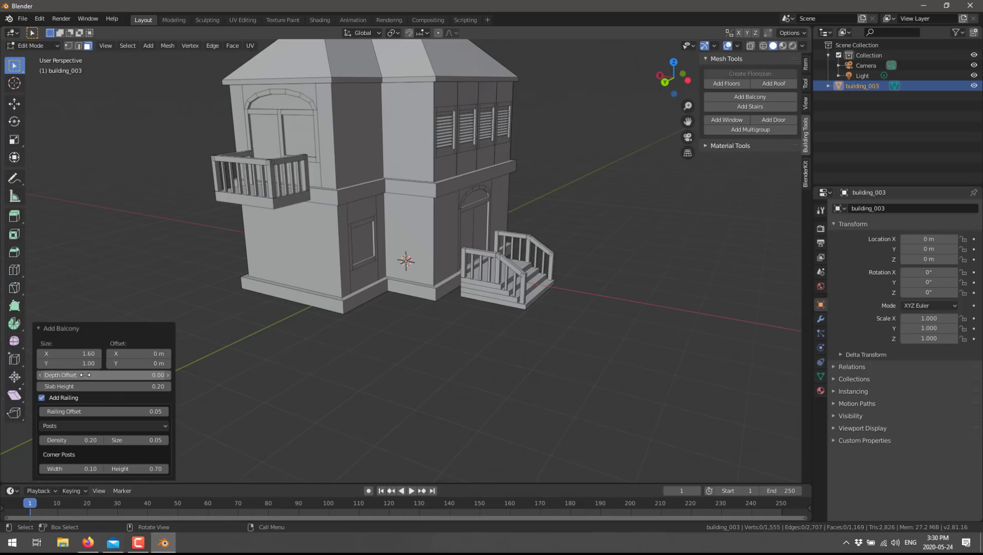
drag(69, 354, 191, 355)
middle_drag(191, 351, 418, 343)
Add a single louvered window with X size 0.74 and X offset 0.03 m to the recessed section's blank upper wall beside the balcony.
click(298, 115)
click(740, 122)
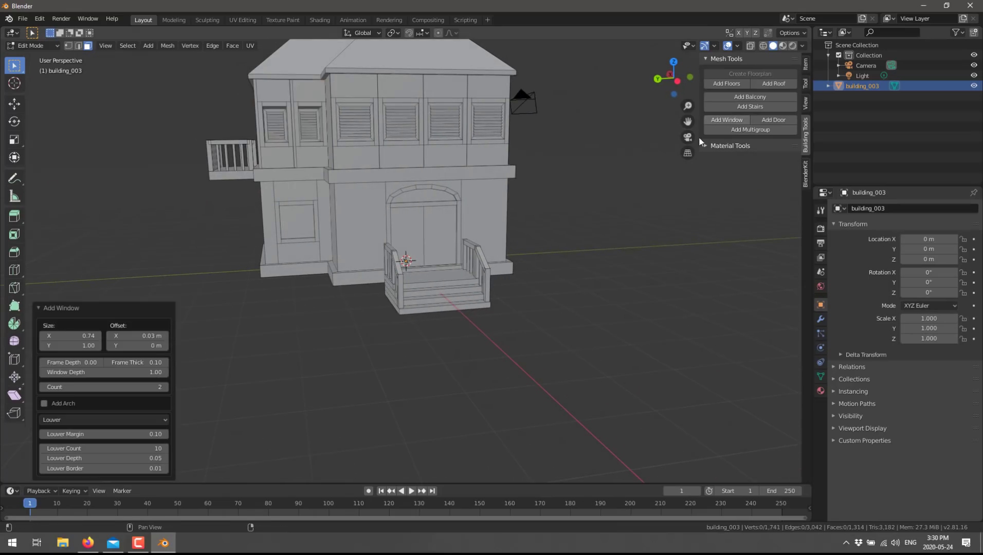
click(43, 387)
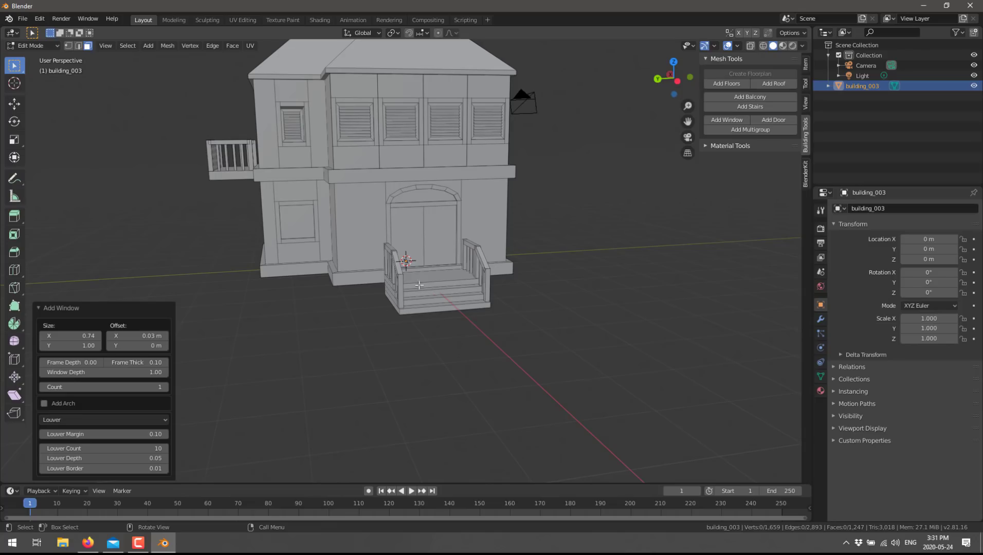
middle_drag(568, 341, 590, 339)
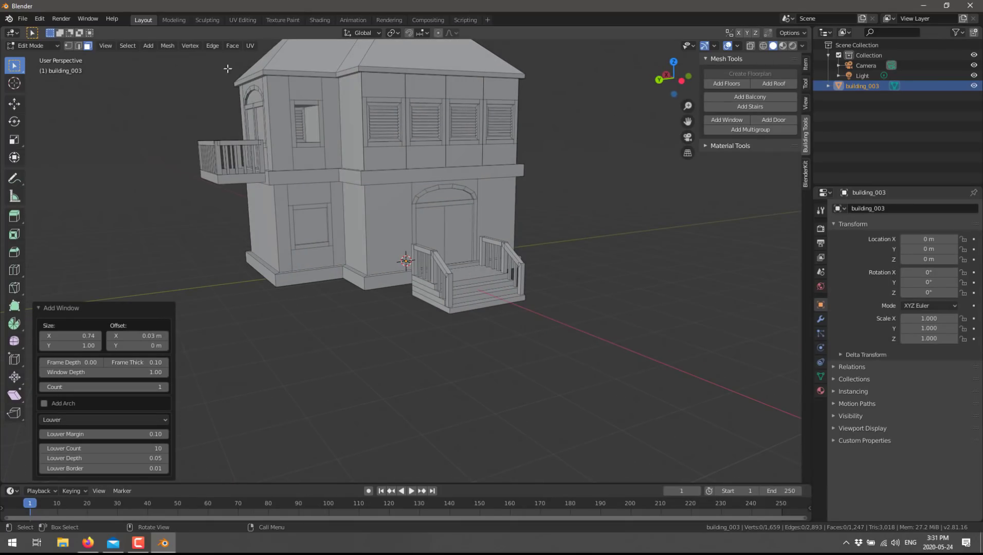
Clear the current selection and select all faces belonging to the walls face map.
key(a)
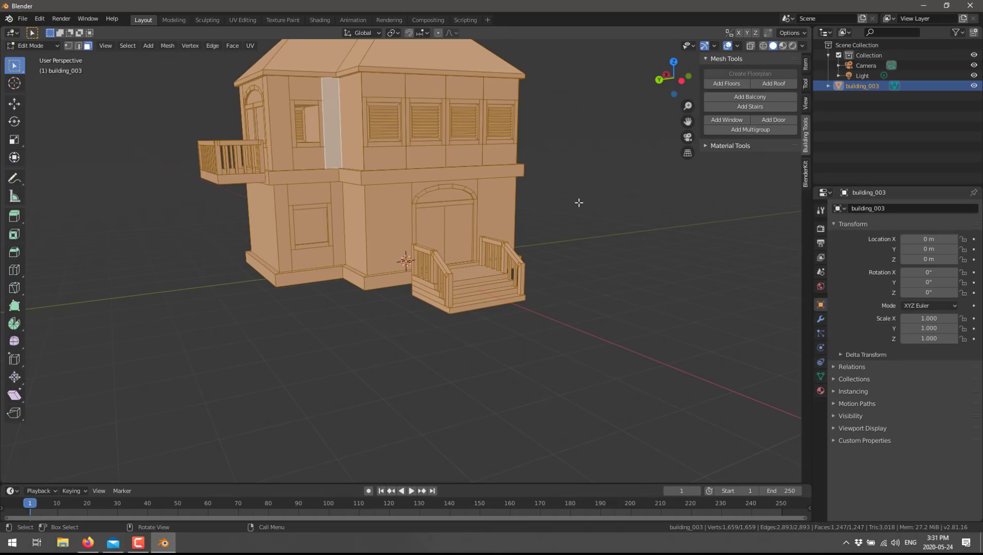
key(alt+a)
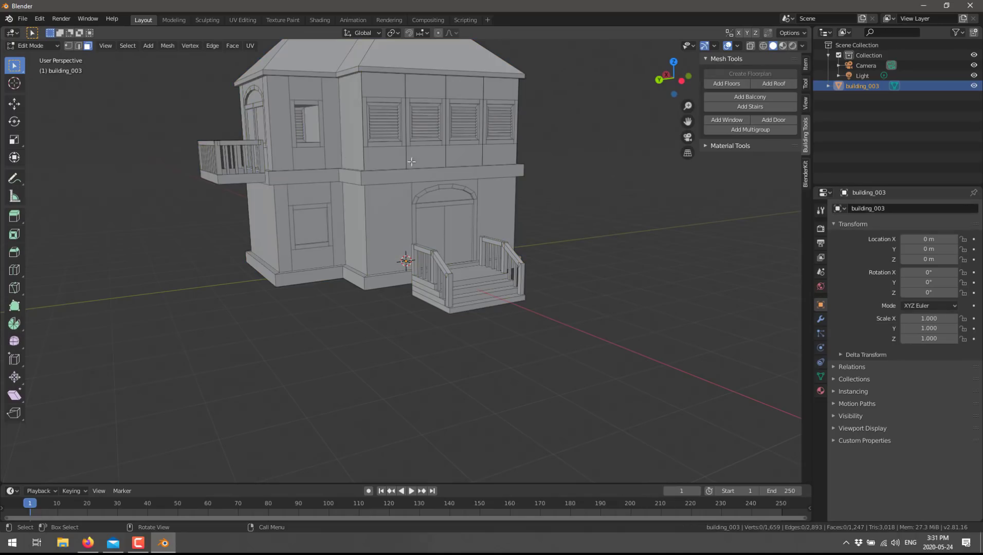
click(706, 148)
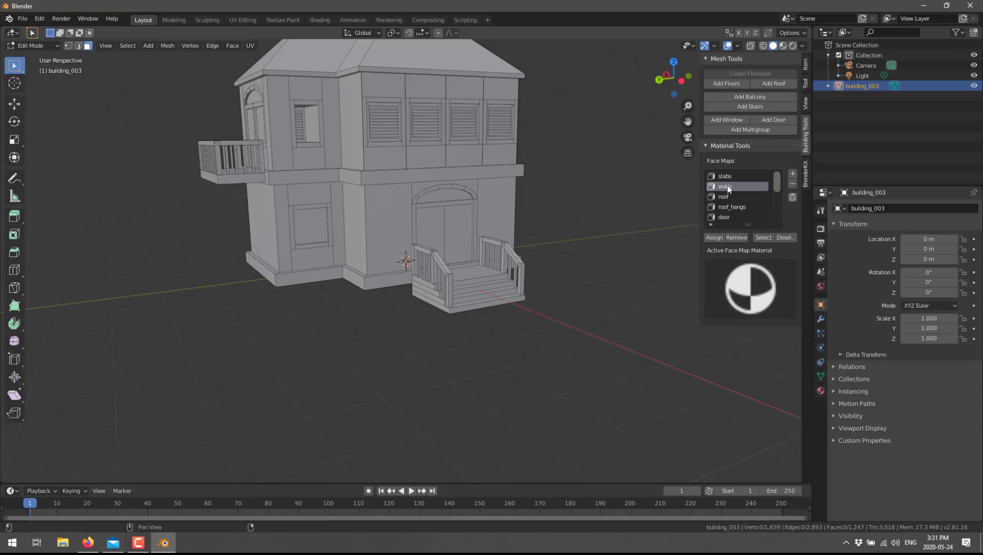
click(762, 234)
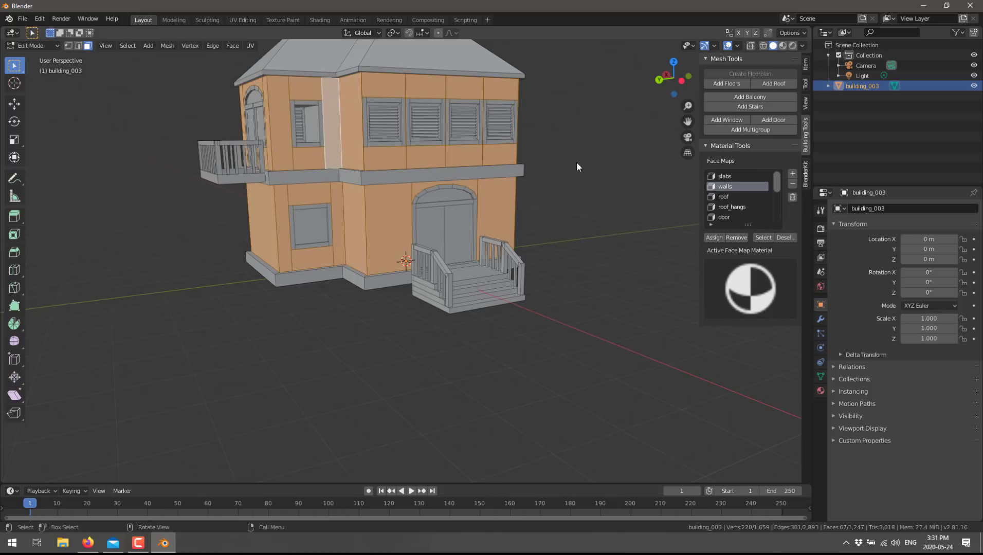
Create two new materials on the building in Object Mode and set the second one's base color to blue.
click(749, 301)
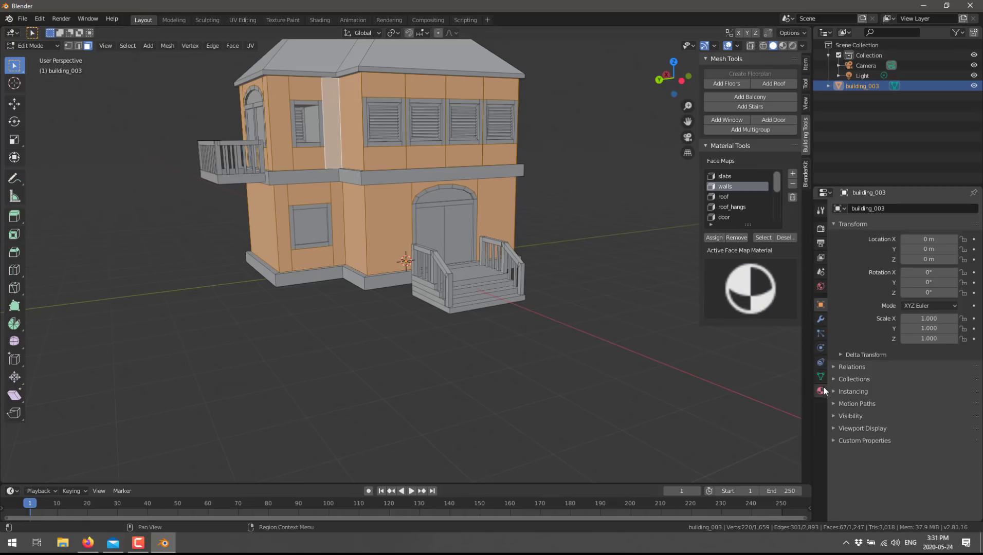
click(821, 390)
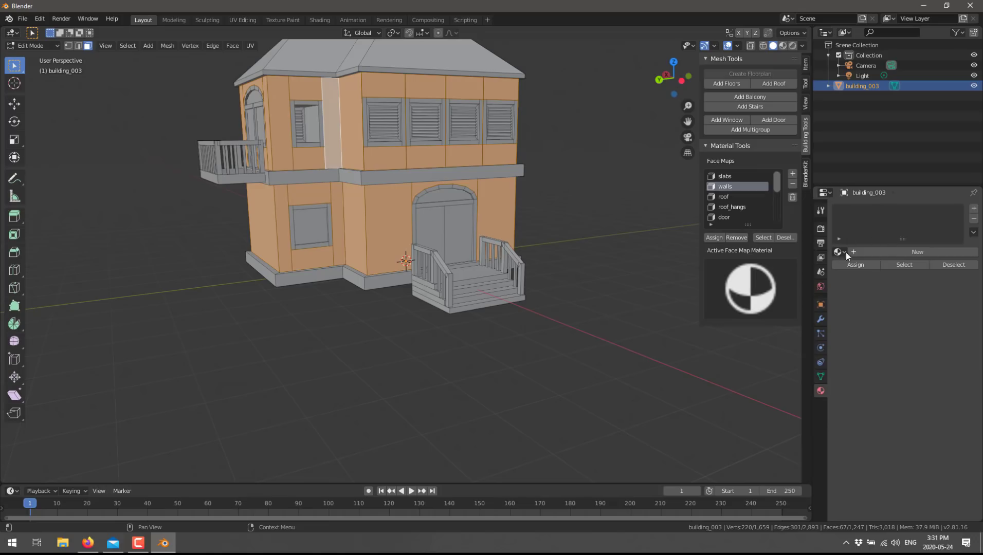
key(Tab)
click(914, 252)
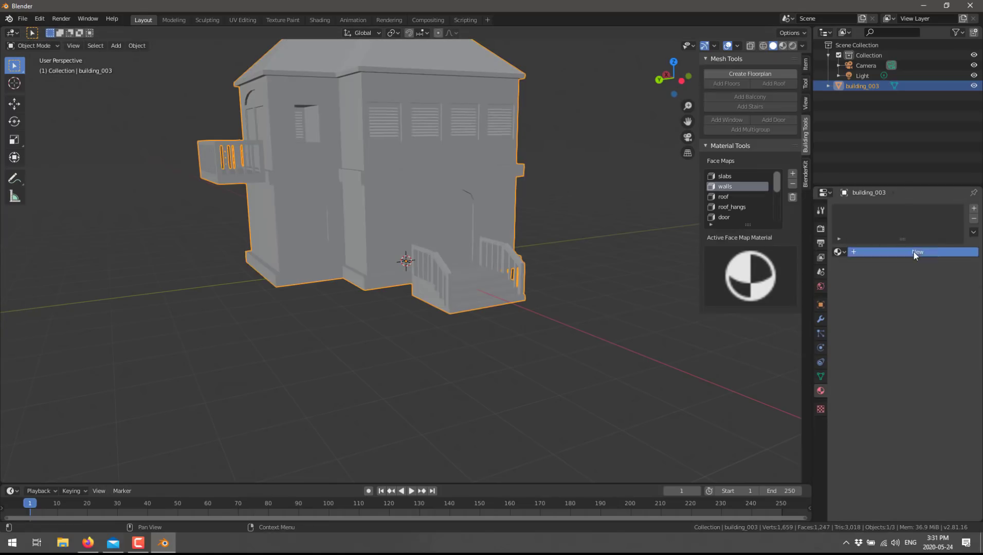
click(973, 208)
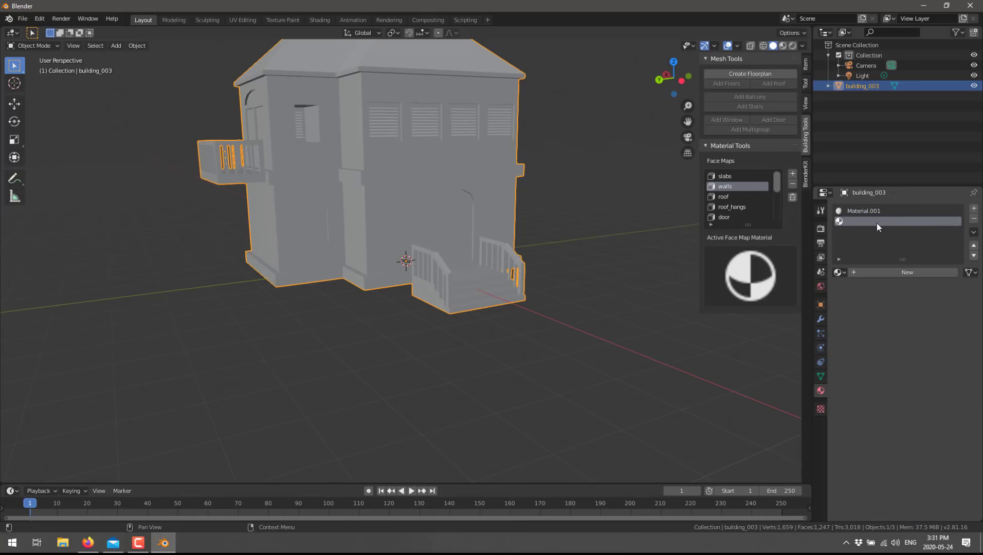
click(887, 273)
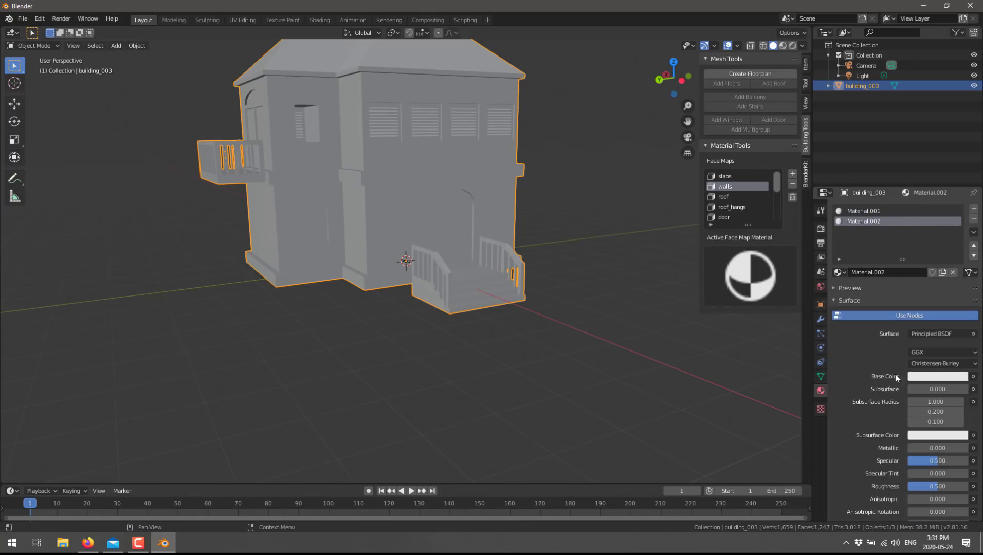
click(928, 377)
drag(933, 265, 949, 249)
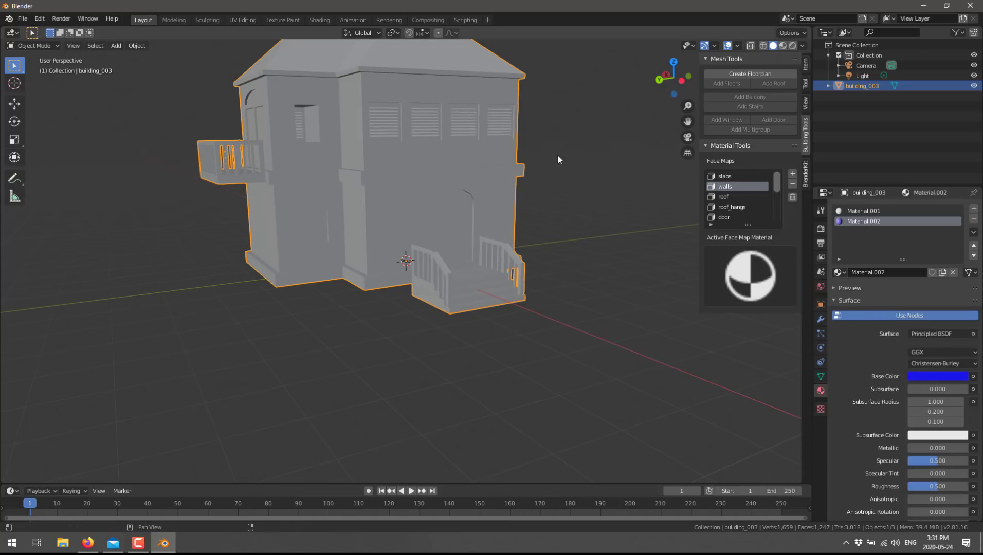
Assign the blue Material.002 to the walls face map and display the building in Material Preview shading.
key(Tab)
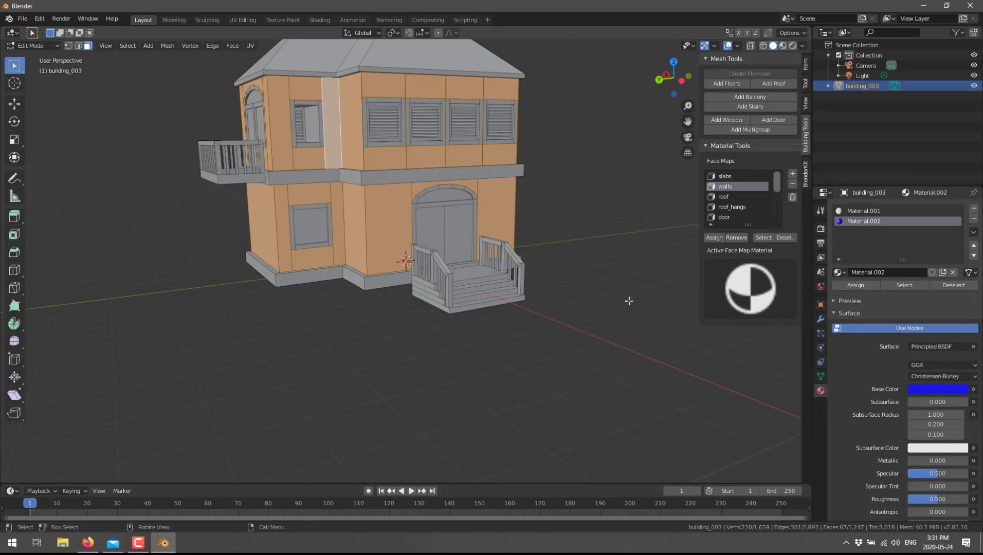
click(769, 292)
click(737, 350)
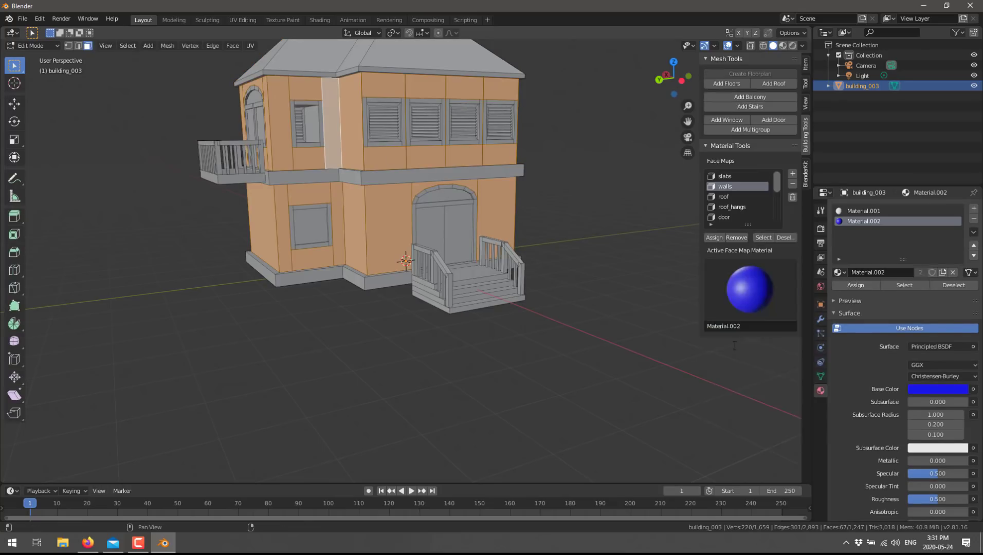
click(600, 307)
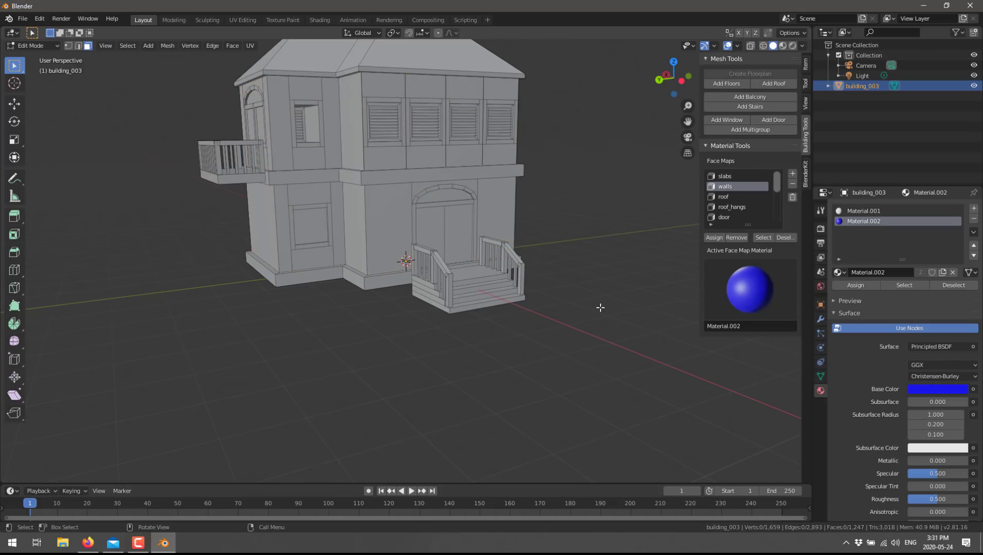
click(783, 46)
mouse_move(618, 210)
middle_down()
mouse_move(656, 212)
mouse_move(763, 256)
mouse_move(558, 220)
middle_up()
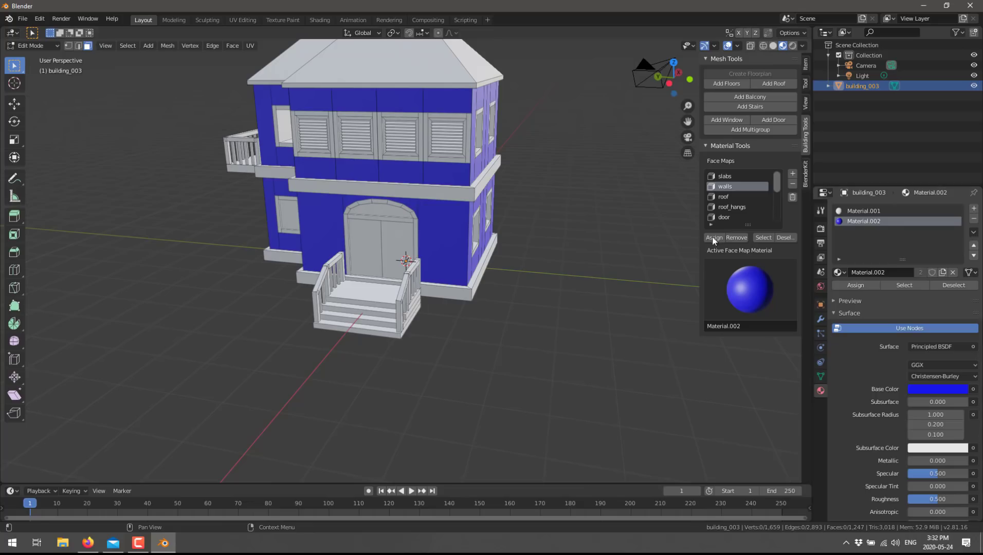
Create a third material on the building with a red base color of hue 0.010, saturation 1.000 and value 0.906.
click(974, 209)
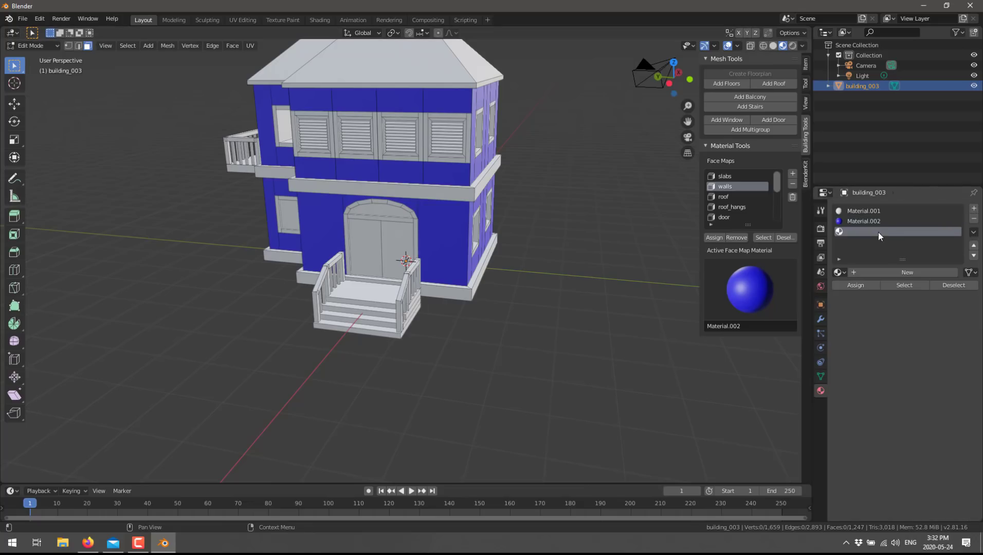
click(882, 272)
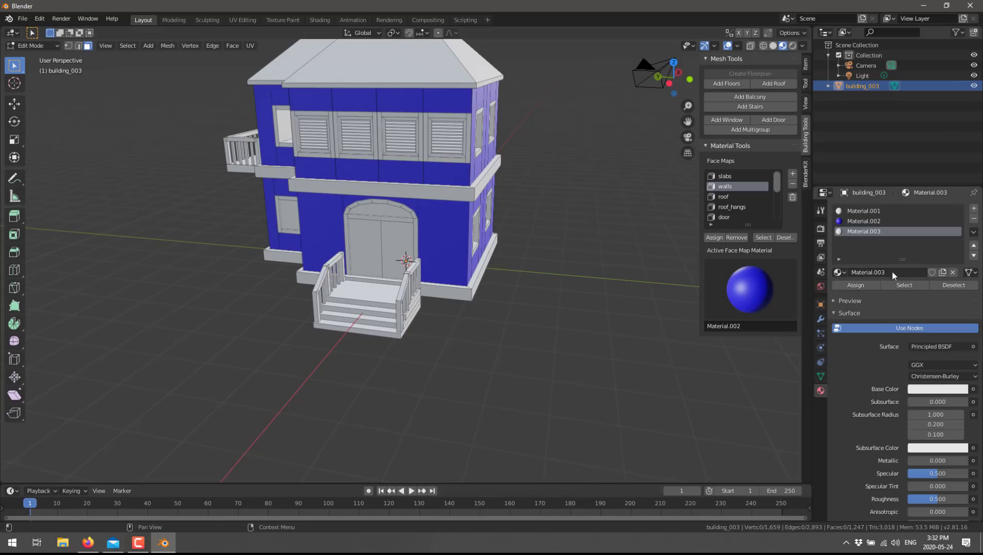
click(938, 390)
click(914, 315)
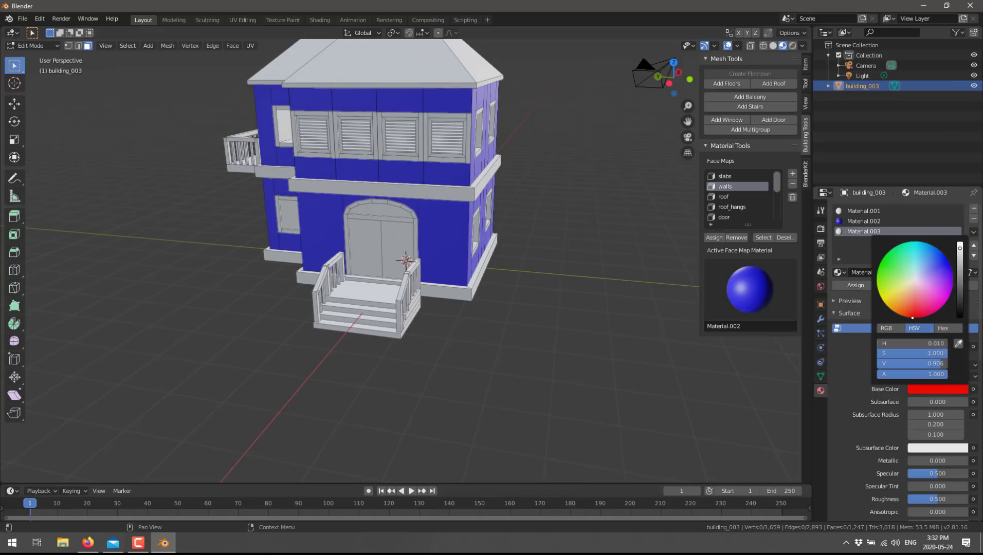
click(861, 221)
click(873, 233)
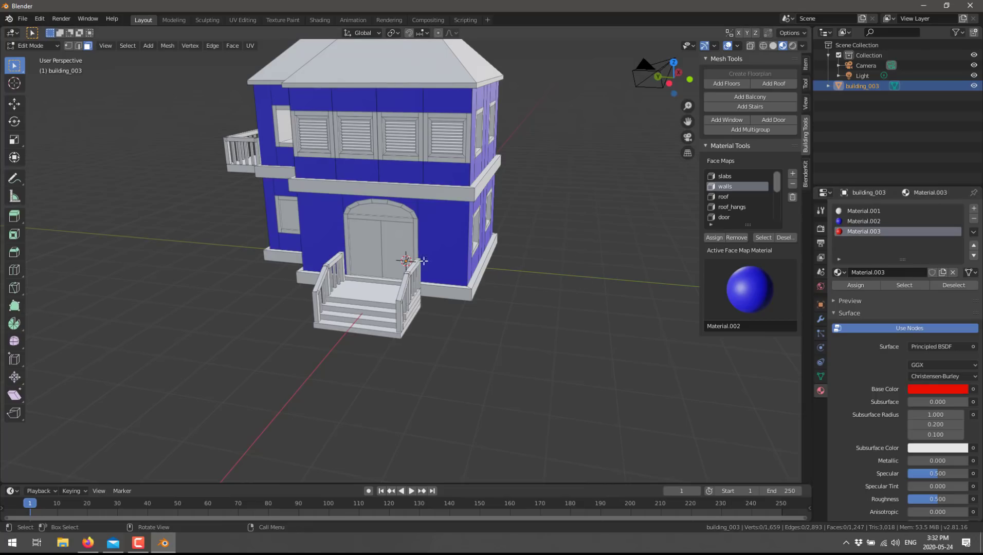
Select the faces of the roof face map and assign the red Material.003 to it.
click(726, 196)
click(763, 238)
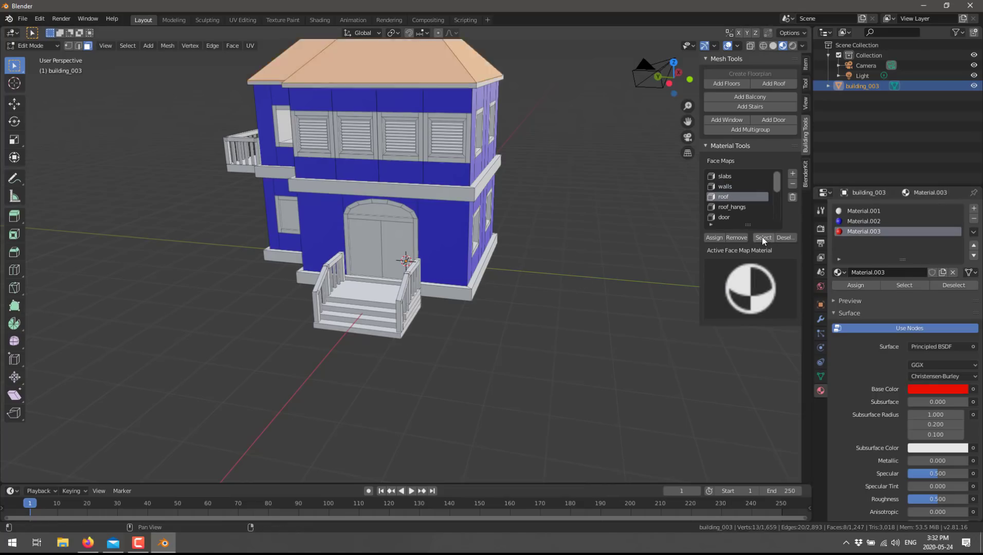
click(750, 280)
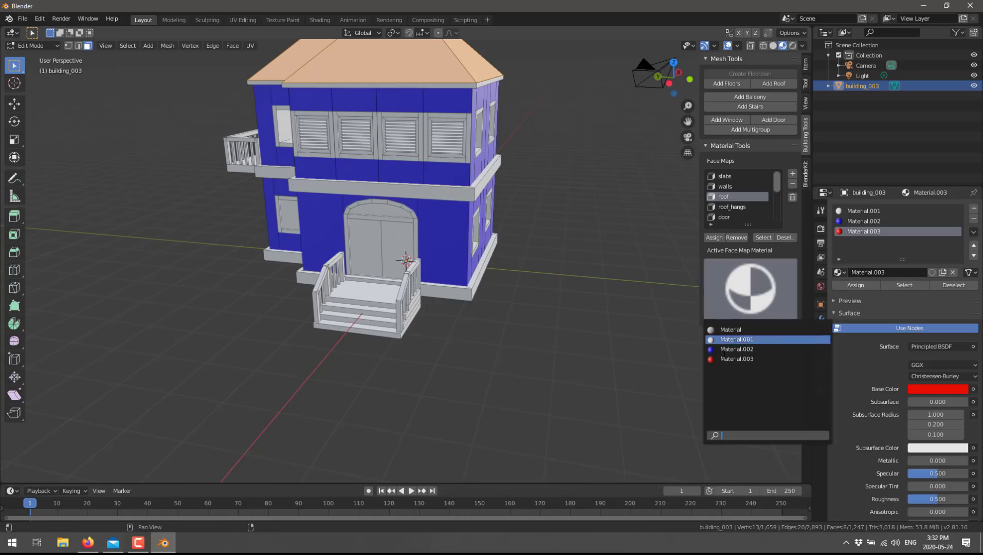
click(737, 359)
middle_drag(534, 302, 626, 320)
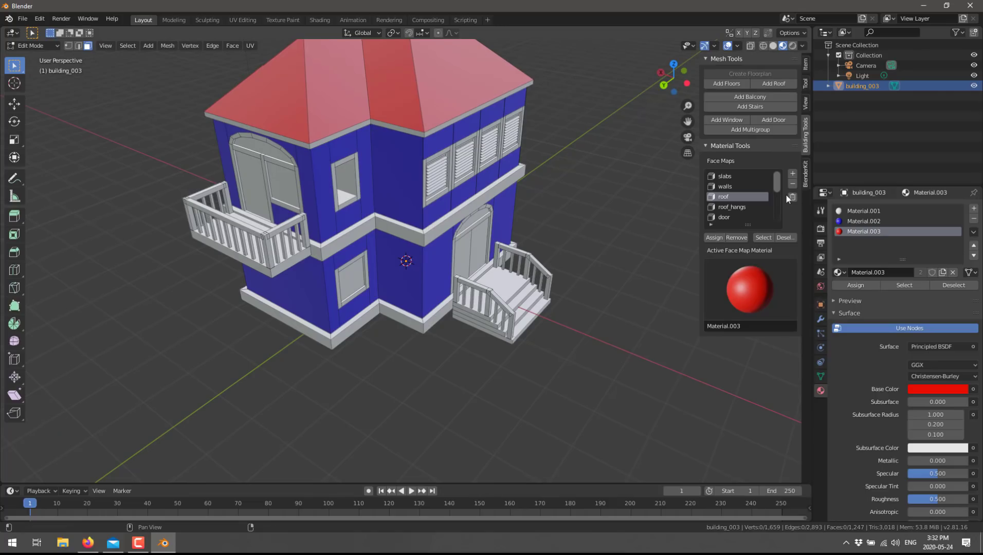
Look through the remaining face maps, including window_louvers and railing_posts.
drag(779, 184, 782, 220)
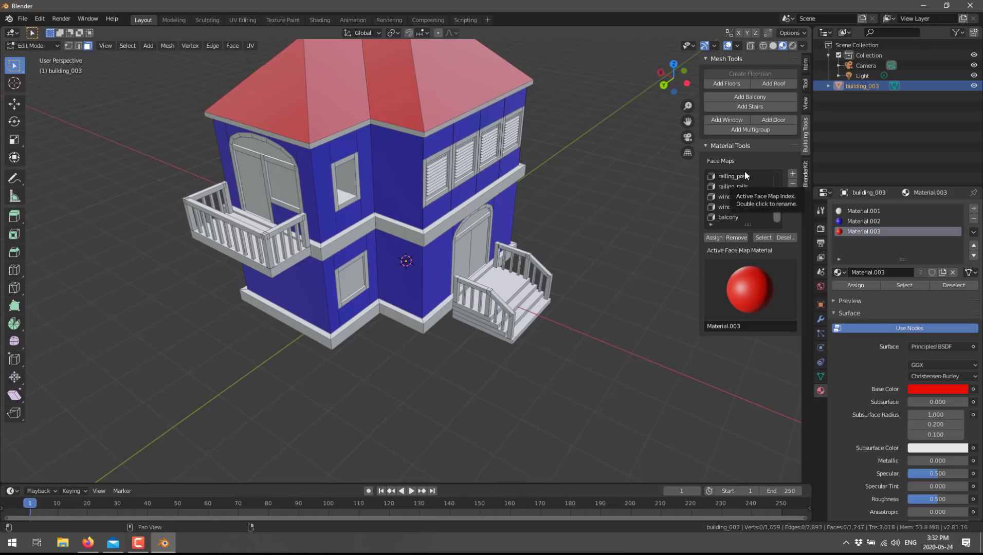
middle_drag(647, 278, 605, 250)
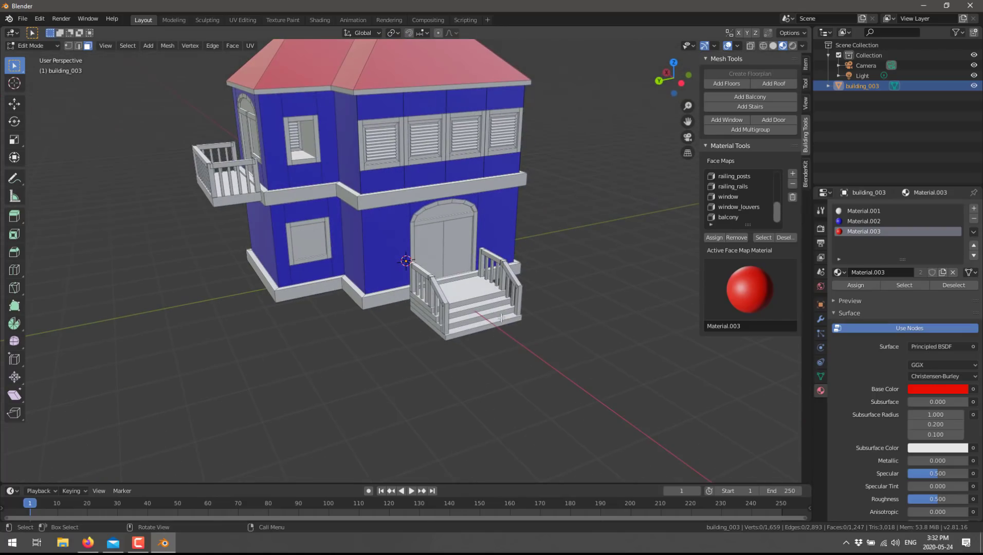
click(736, 186)
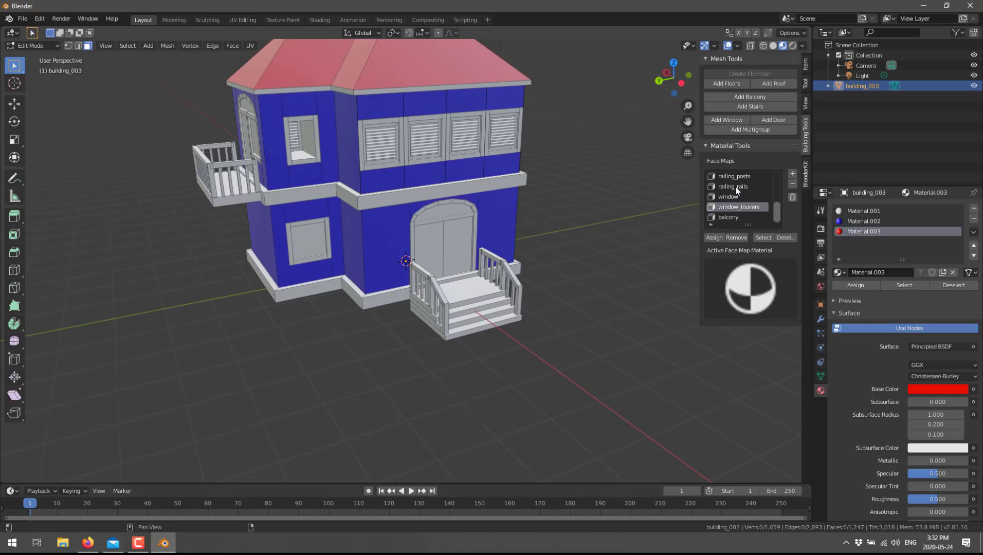
click(737, 177)
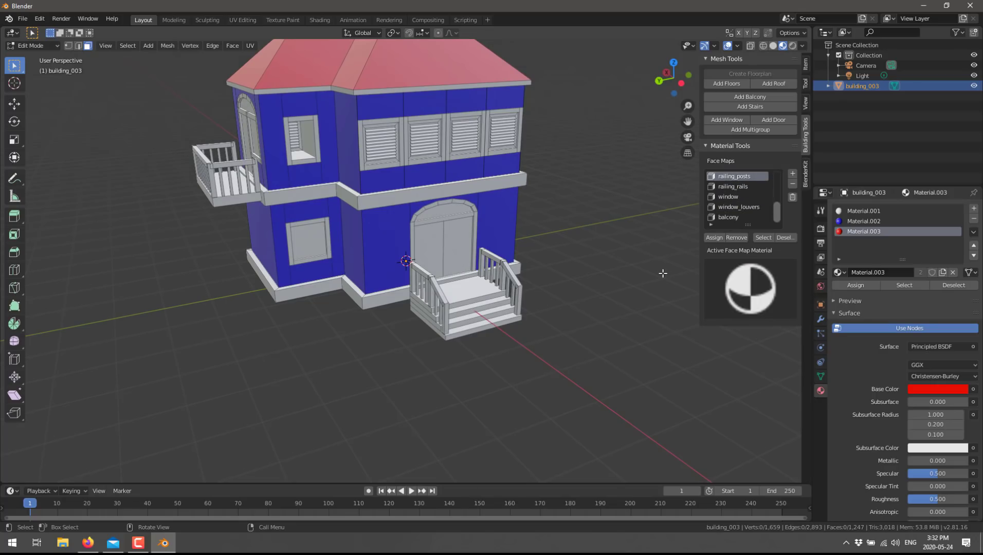
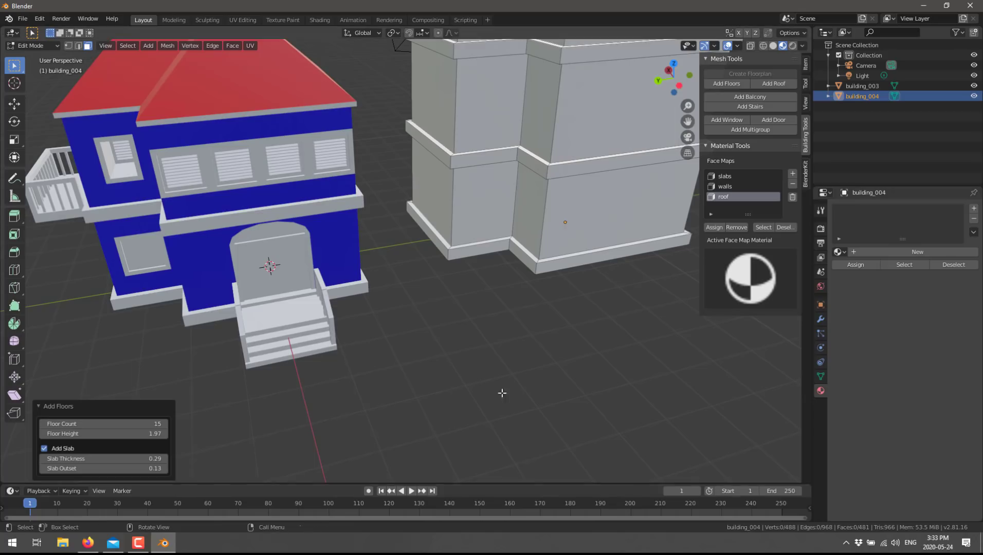
Add louver windows with a count of 2 to the wide front wall faces of the tower's upper 14 floors.
scroll(503, 393, down, 8)
middle_drag(536, 343, 523, 341)
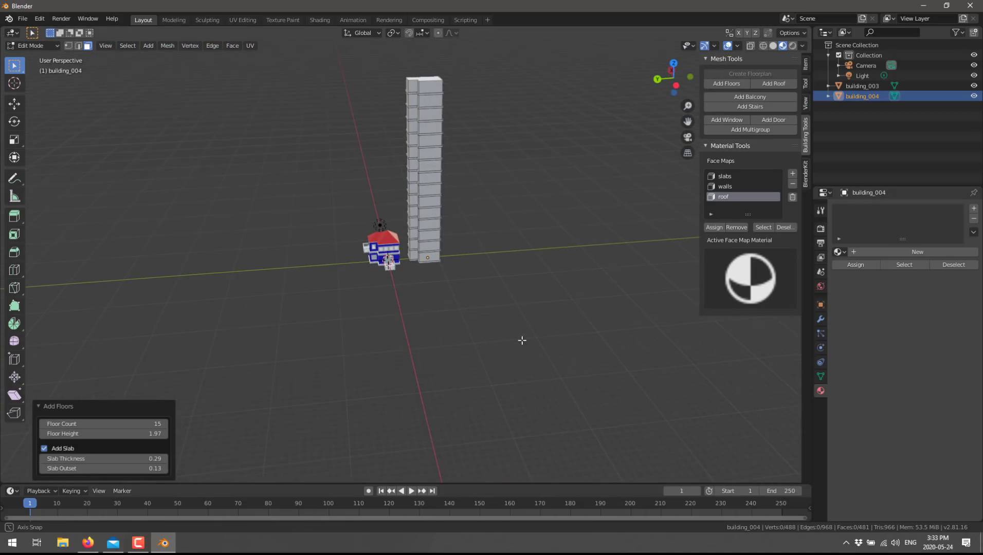
scroll(453, 272, up, 3)
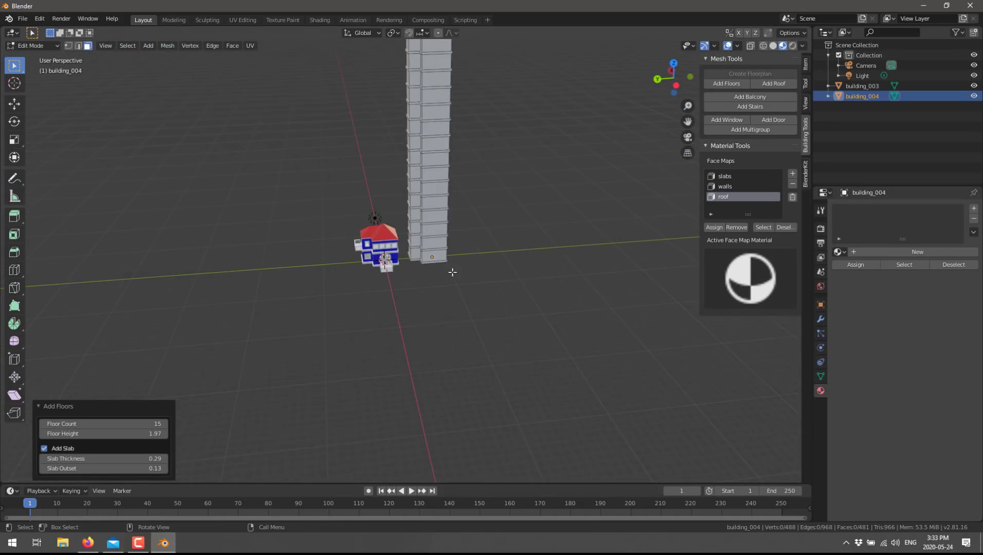
shift+middle_drag(473, 290, 467, 337)
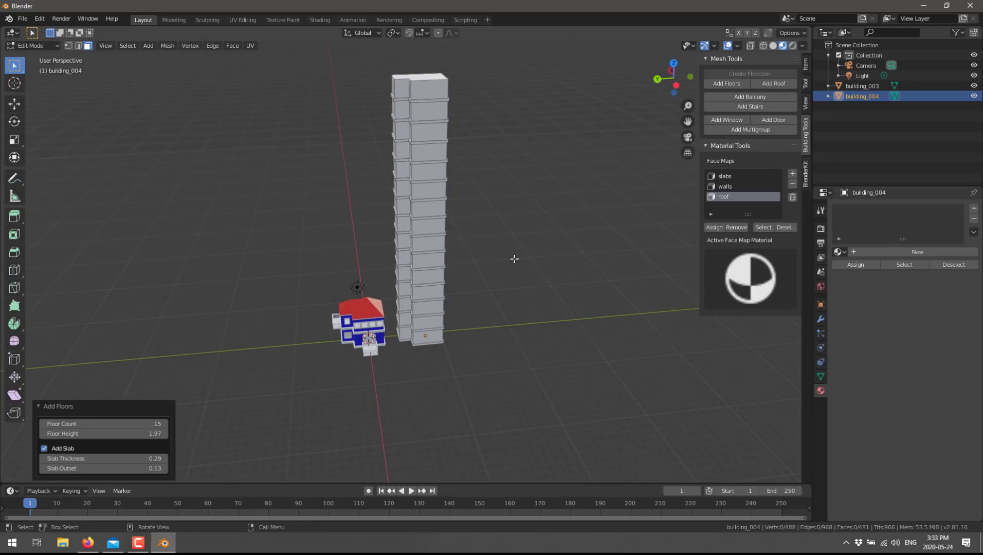
click(433, 90)
shift+click(433, 111)
shift+click(433, 132)
shift+click(431, 153)
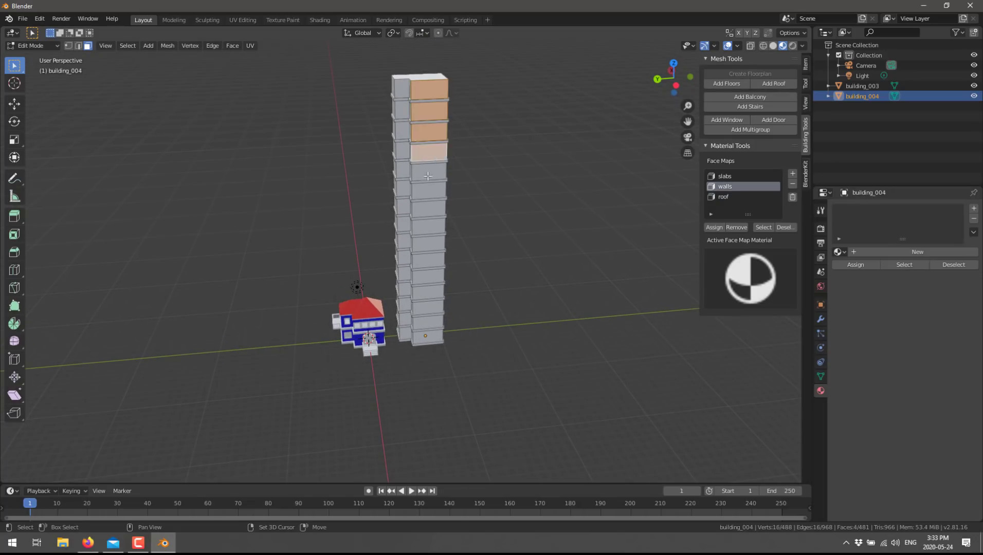
shift+click(431, 172)
shift+click(430, 192)
shift+click(430, 208)
shift+click(431, 226)
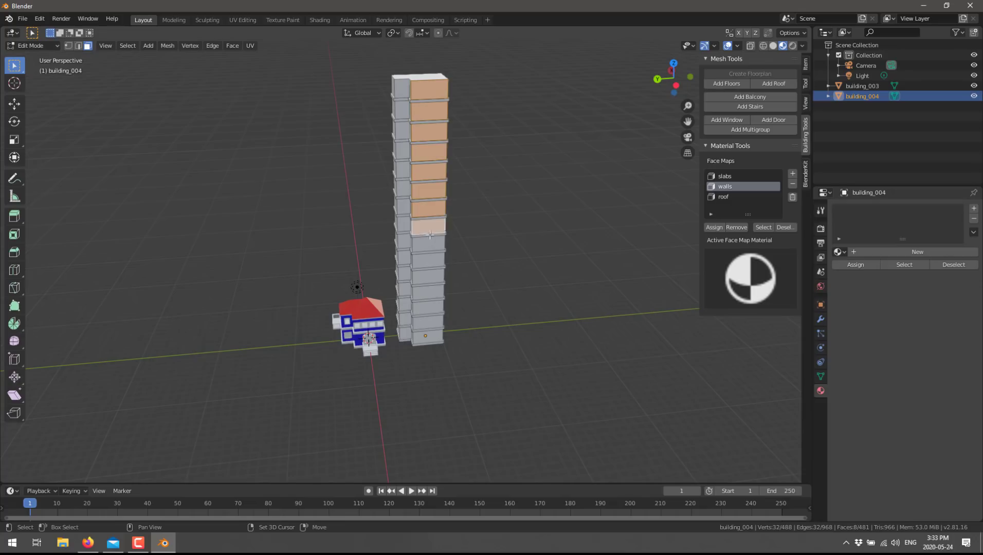
shift+click(432, 244)
shift+click(432, 262)
shift+click(432, 278)
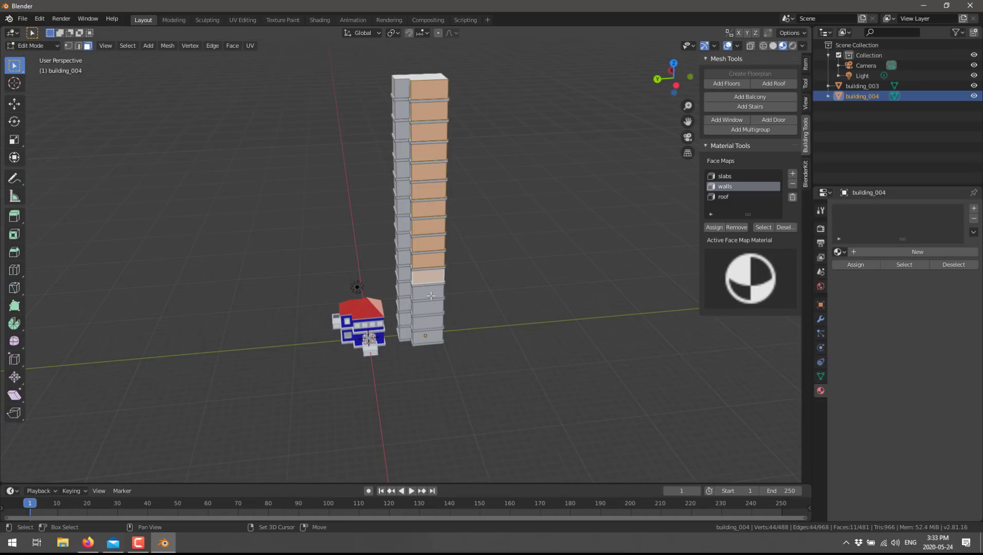
shift+click(433, 294)
shift+click(432, 308)
shift+click(433, 322)
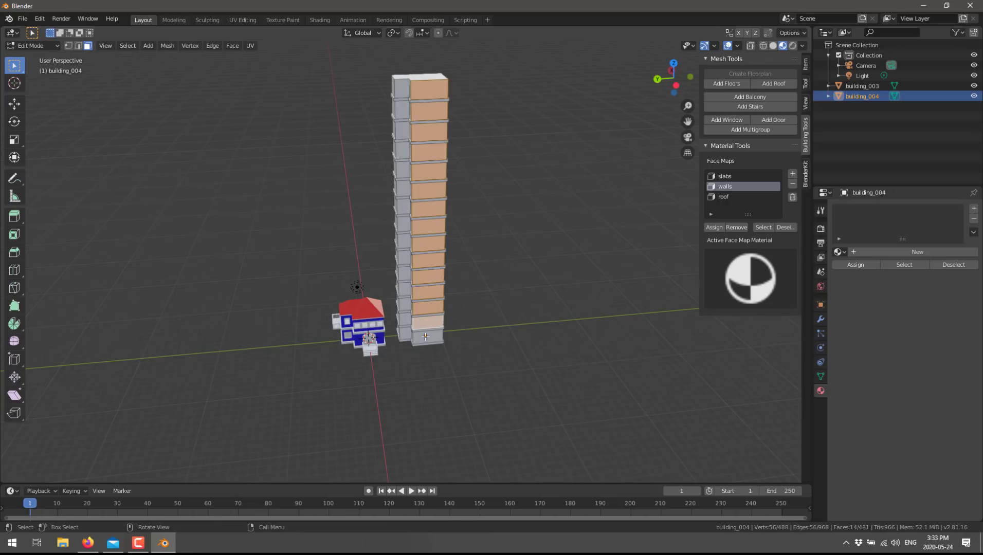
click(741, 119)
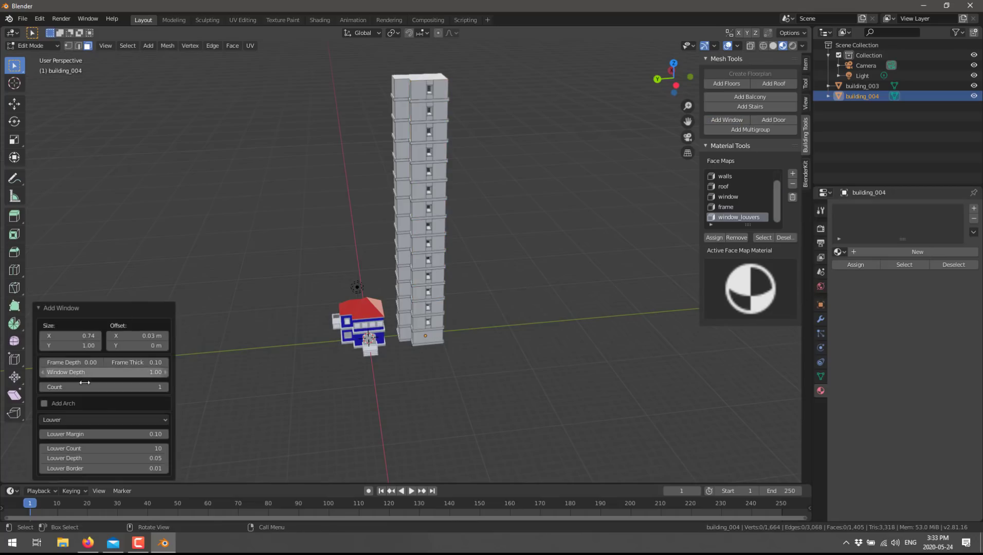
click(103, 387)
text(2)
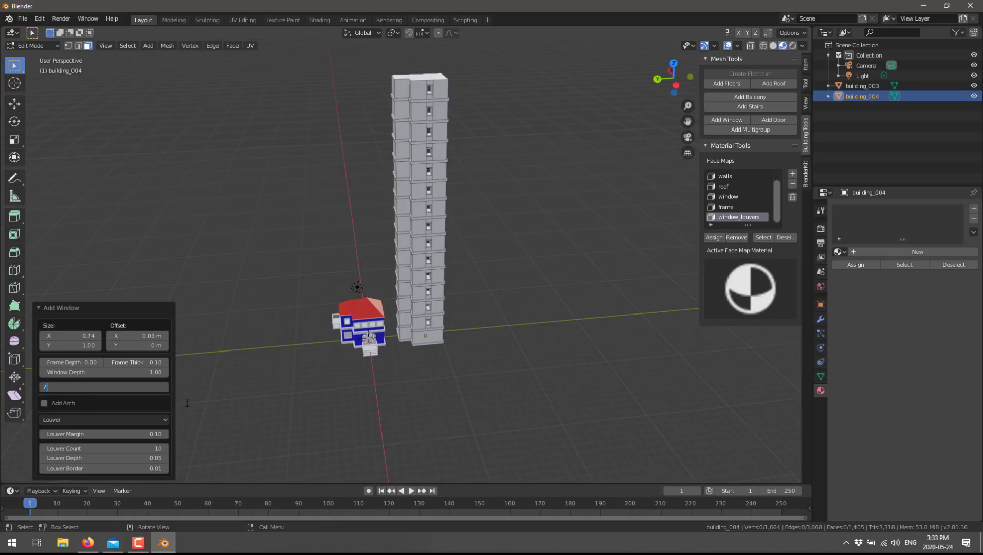
key(Return)
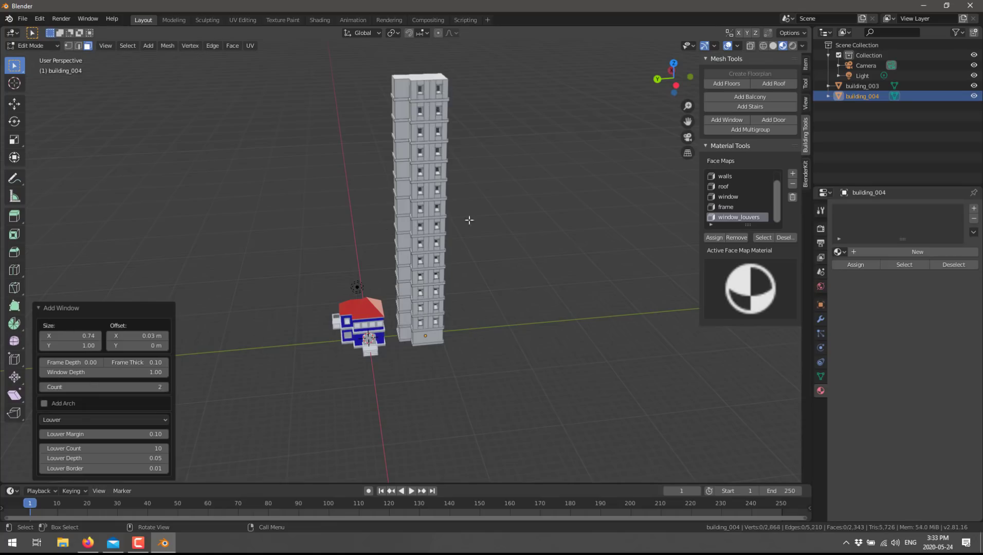
Add louver windows with a count of 1 to the adjacent outer side wall faces on all 15 tower floors.
scroll(538, 292, up, 2)
middle_drag(555, 293, 569, 313)
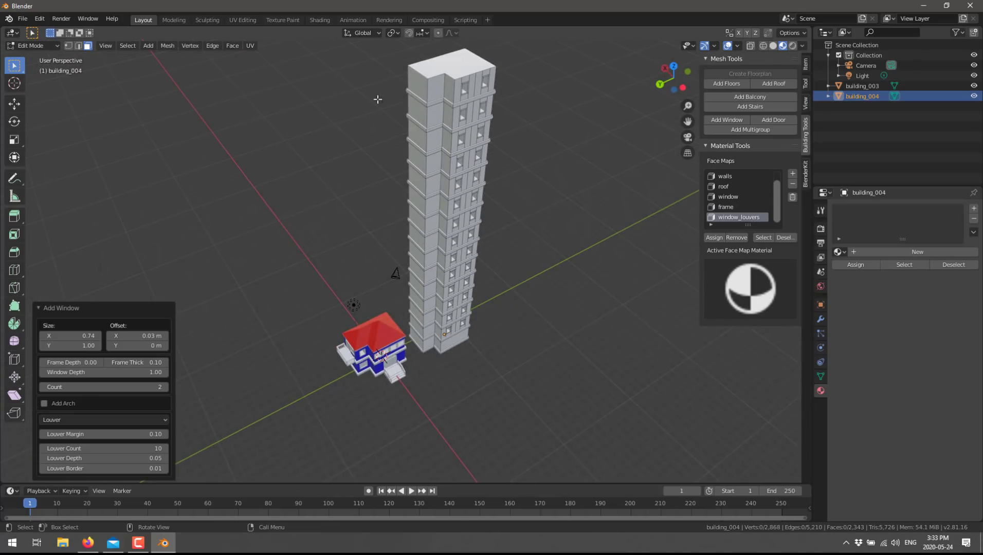
click(417, 82)
shift+click(416, 113)
shift+click(415, 129)
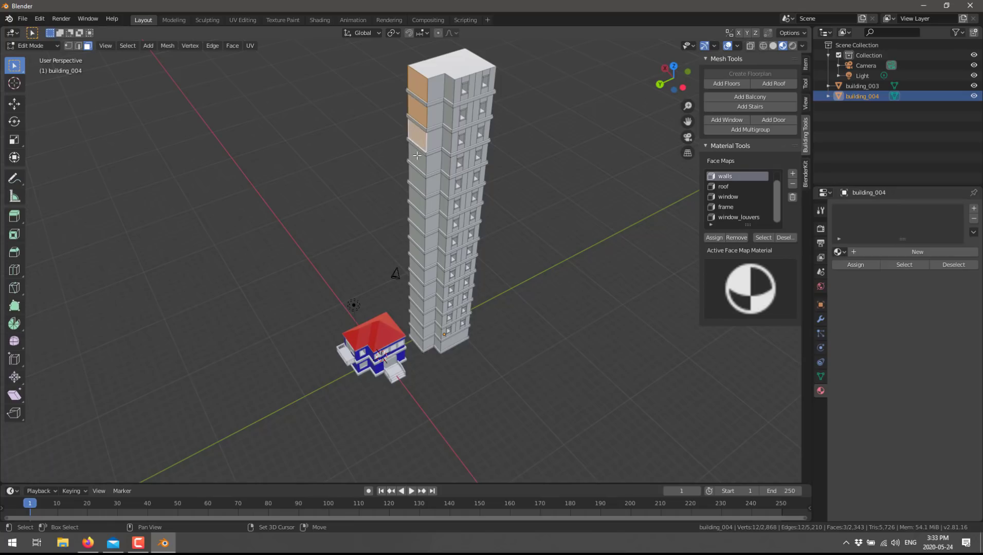
shift+click(418, 157)
shift+click(418, 177)
shift+click(418, 204)
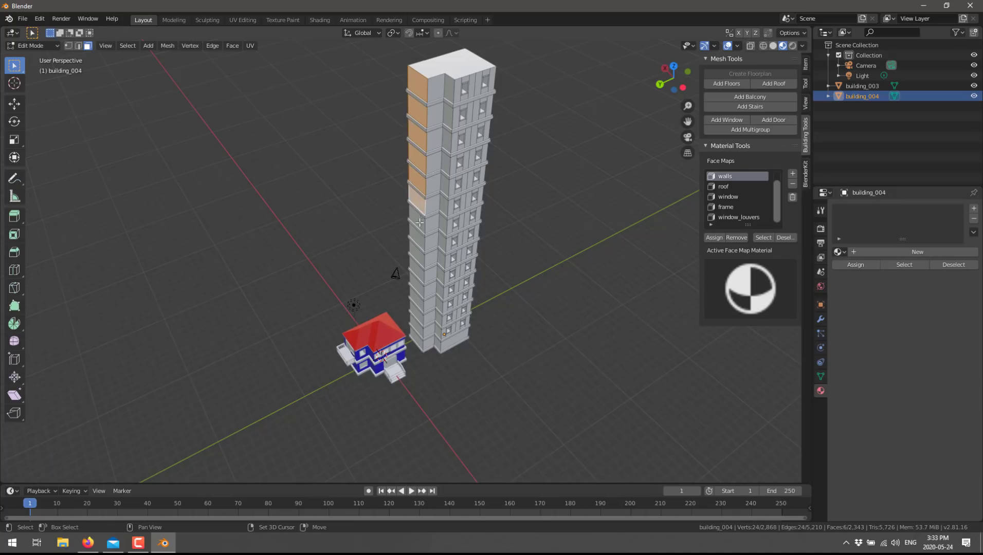
shift+click(419, 222)
shift+click(419, 240)
shift+click(418, 257)
shift+click(419, 274)
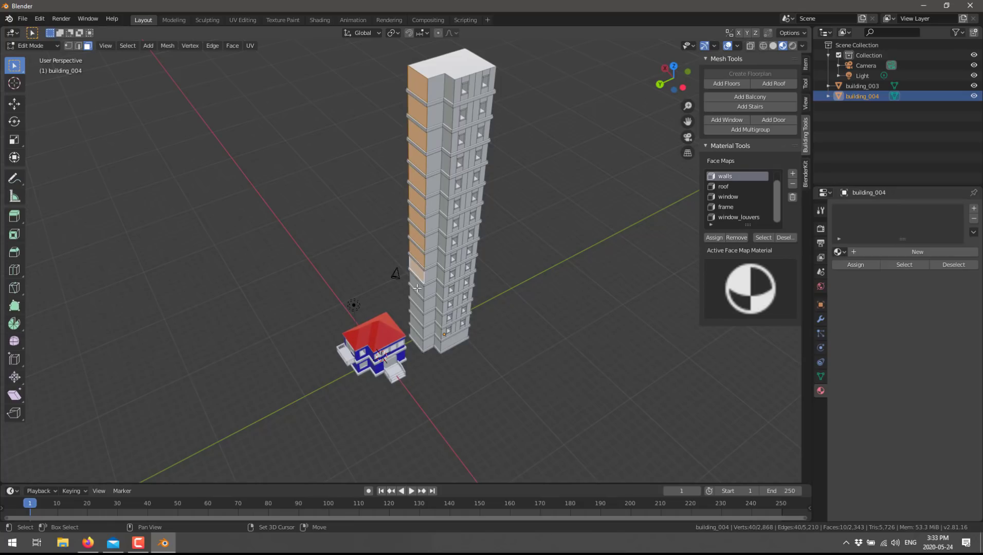
shift+click(419, 291)
shift+click(418, 308)
shift+click(418, 324)
shift+click(417, 333)
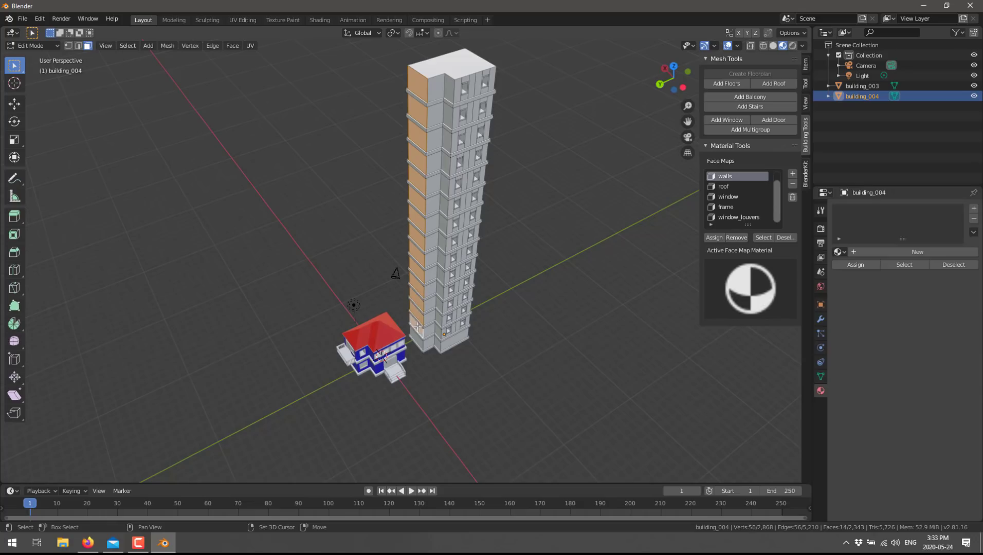
shift+click(418, 342)
click(727, 119)
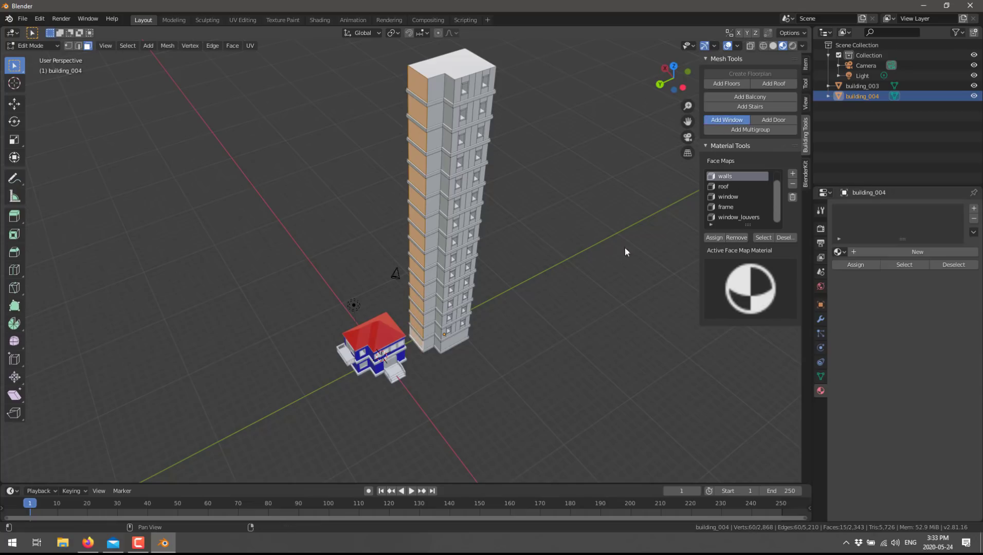
click(741, 120)
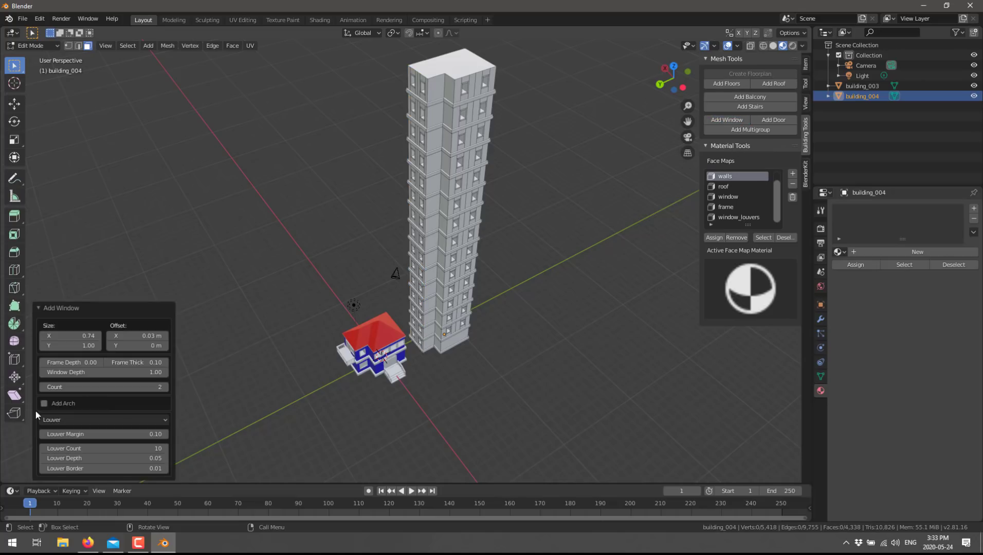
click(103, 387)
text(1)
key(Return)
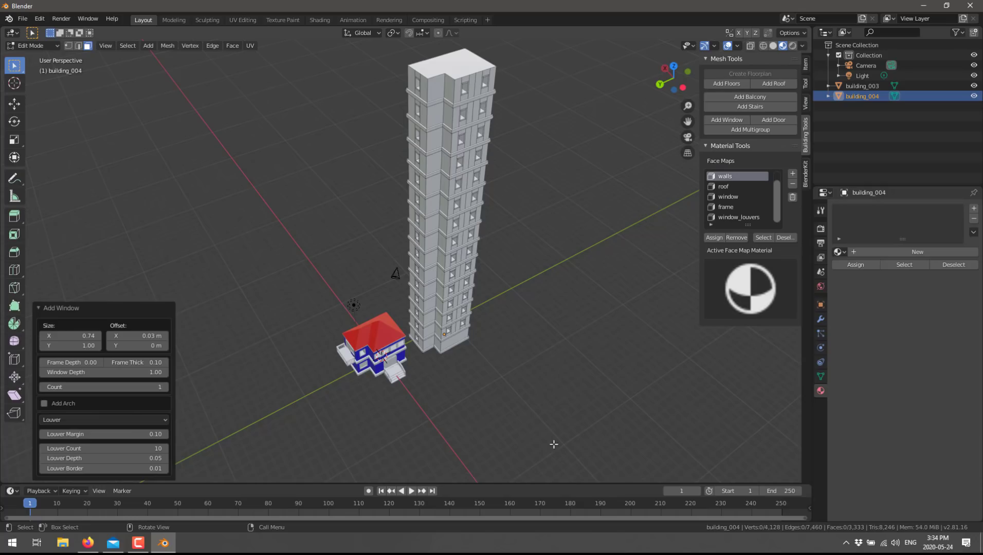
Switch to Firefox and examine the Building Tools repository, news article and project page, including its installation, features and usage sections.
middle_drag(569, 318, 548, 307)
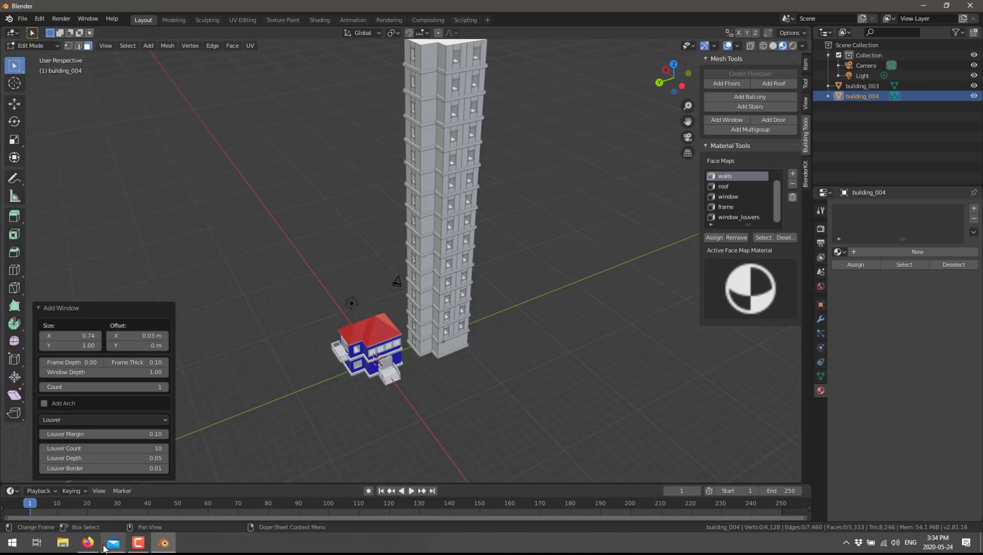
click(88, 542)
scroll(435, 238, down, 18)
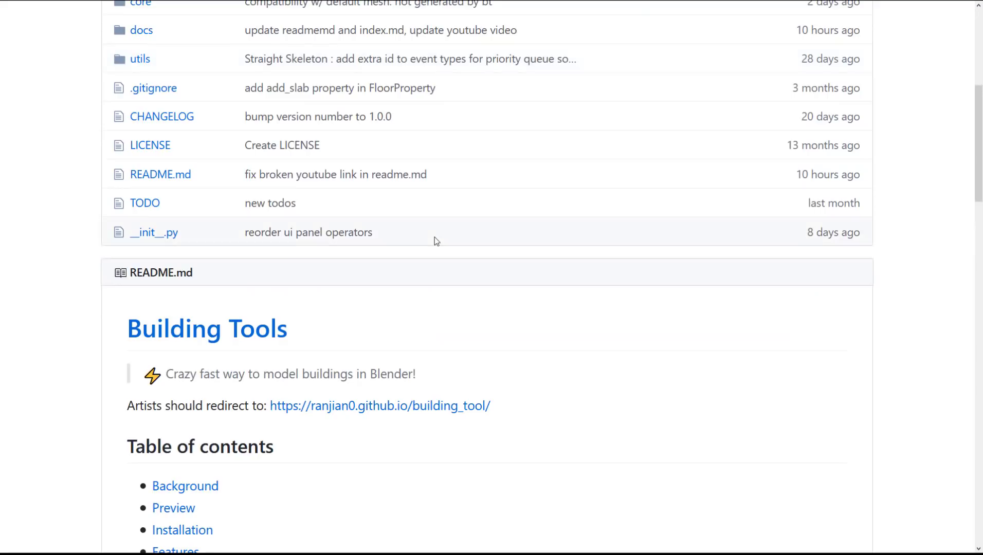
scroll(436, 239, down, 6)
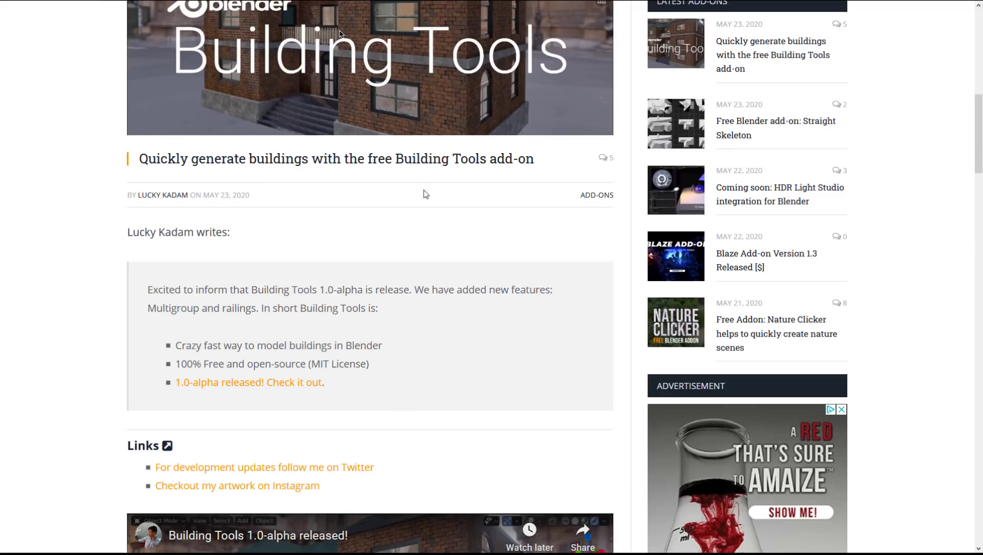
scroll(422, 247, down, 2)
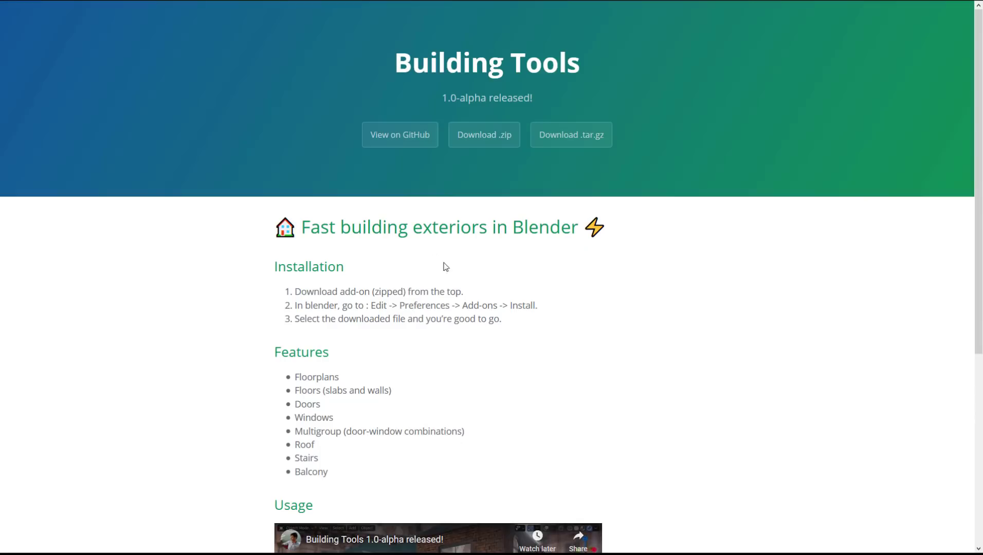
scroll(446, 266, down, 4)
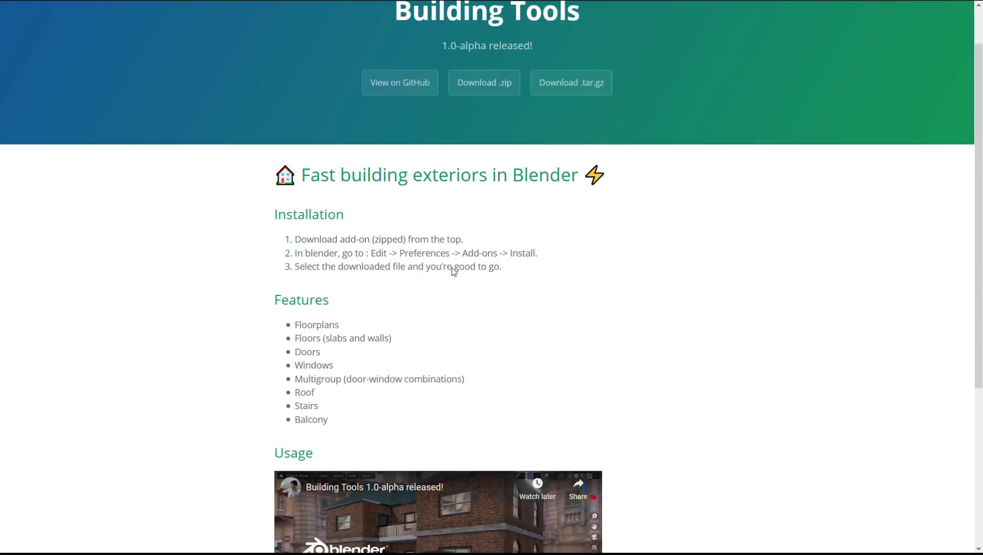
scroll(374, 222, down, 2)
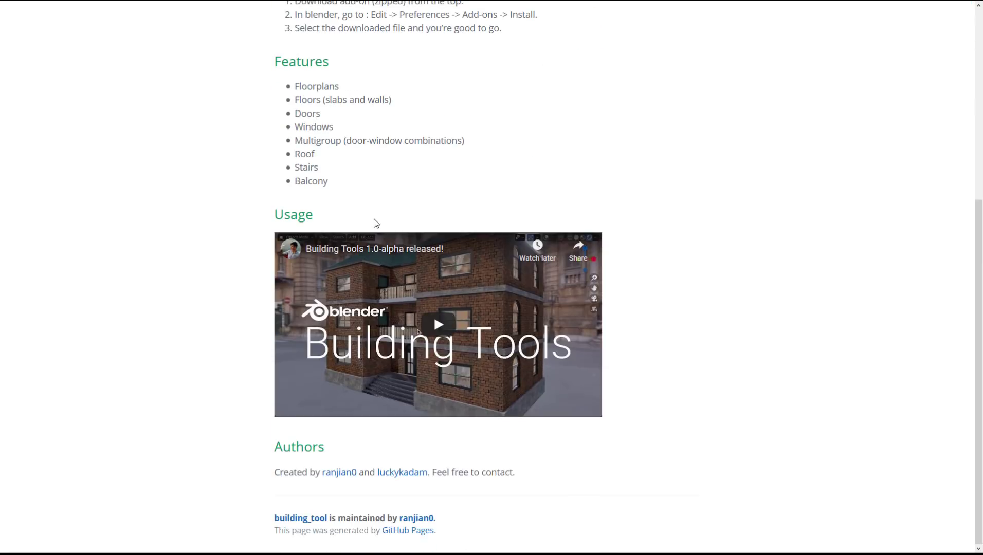
scroll(375, 222, up, 2)
scroll(375, 223, up, 2)
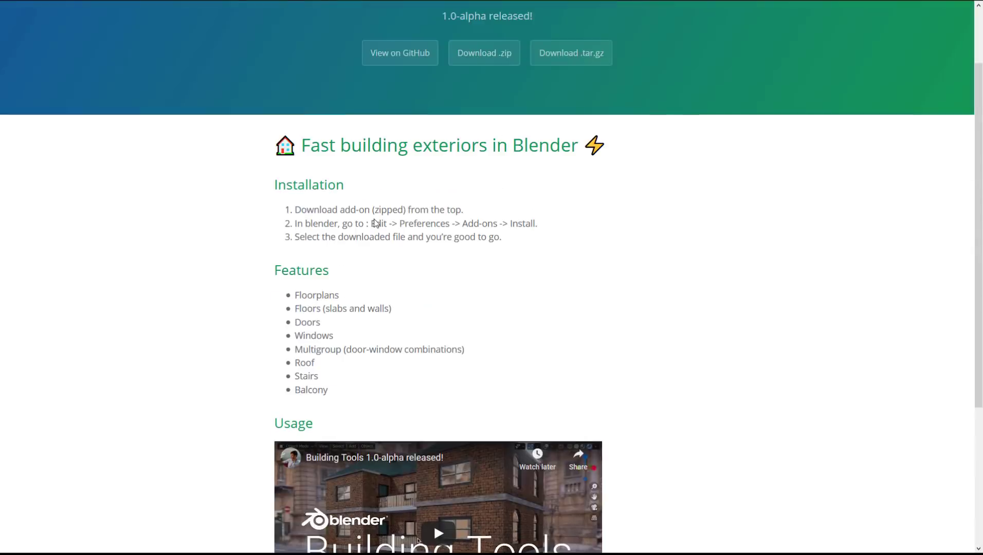
scroll(381, 219, down, 3)
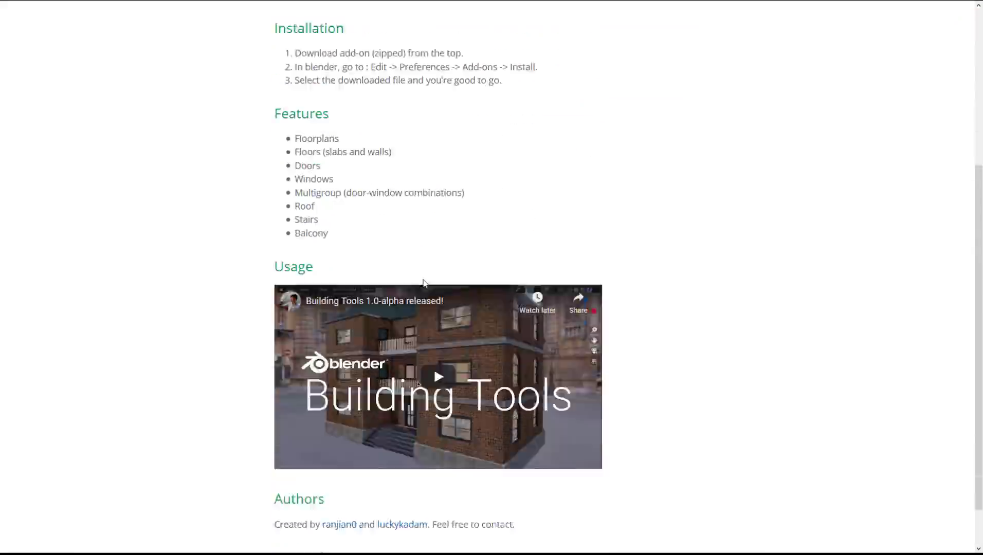
scroll(423, 282, down, 1)
Read the installation, features, status and contributing sections of the Building Tools README, and close its browser tab.
scroll(454, 257, up, 4)
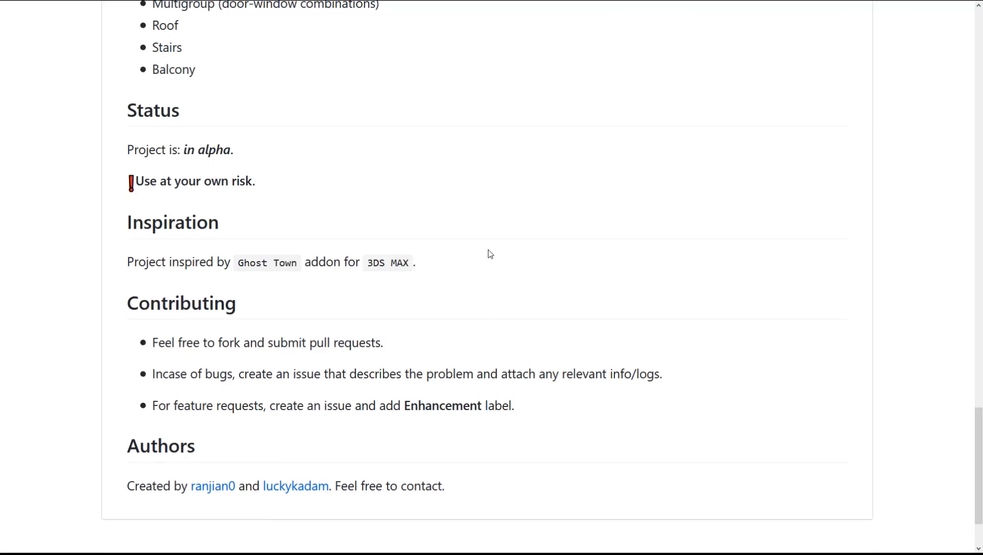
scroll(489, 255, up, 3)
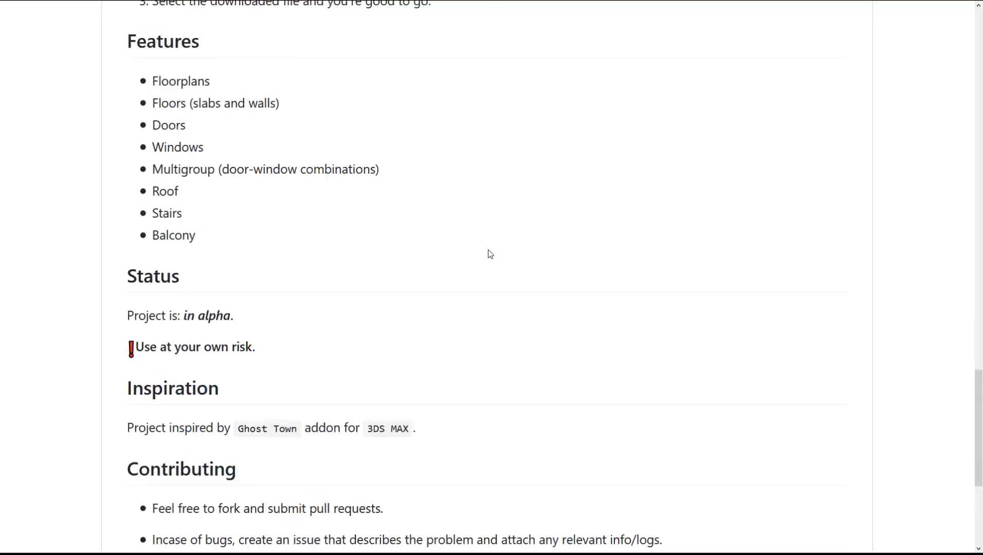
scroll(490, 254, up, 3)
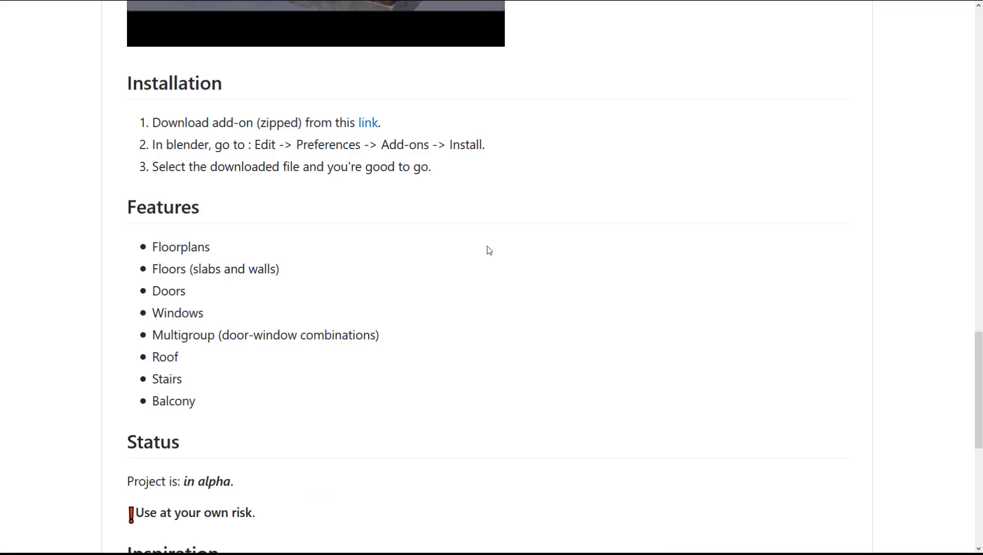
scroll(489, 250, down, 6)
scroll(489, 250, up, 14)
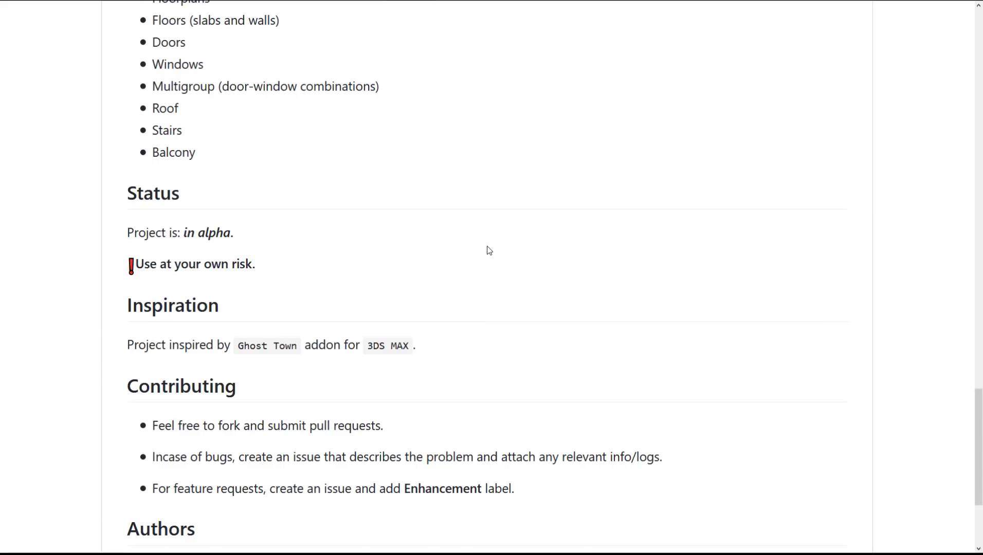
key(ctrl+w)
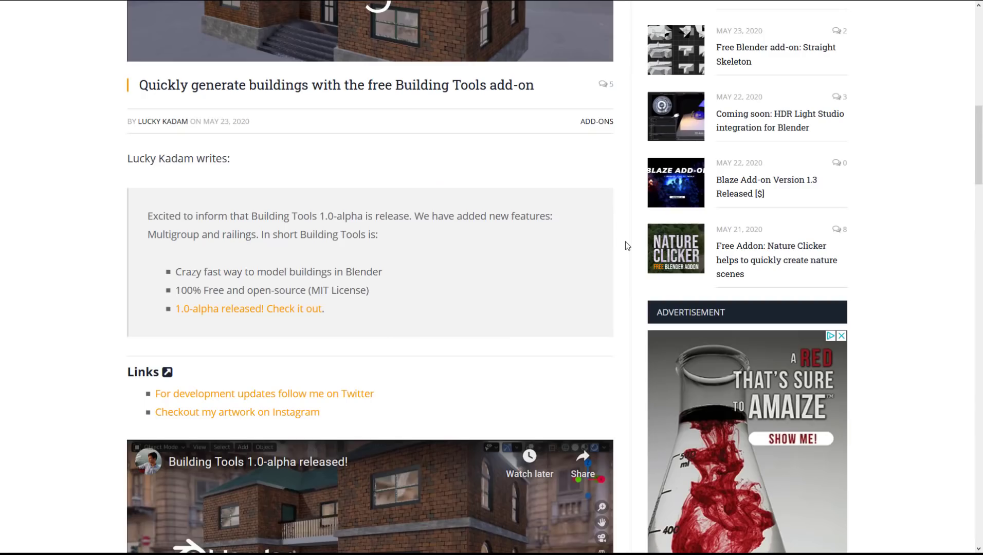
scroll(557, 249, up, 9)
Switch back to Blender and extrude the tower's roof face upward by 1.33 m.
key(alt+Tab)
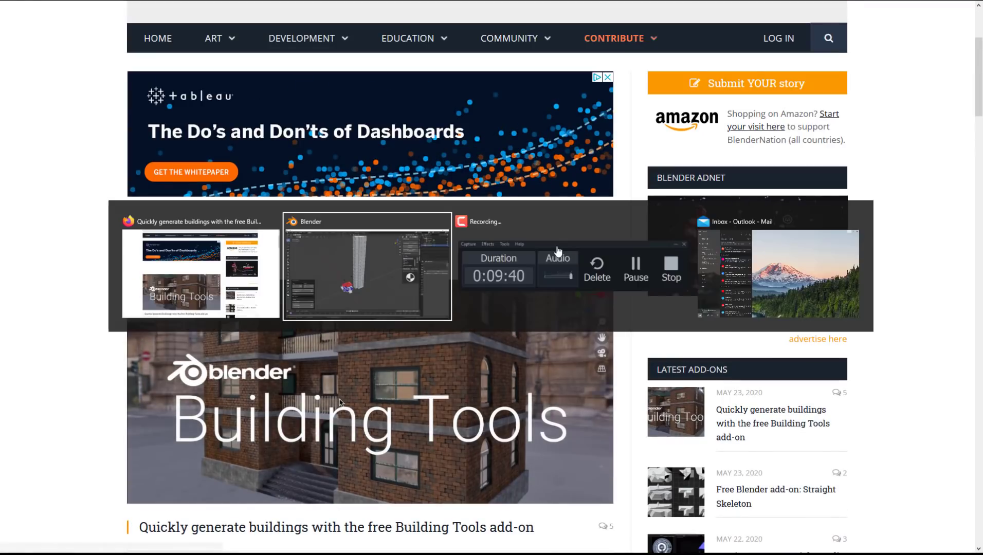
scroll(374, 313, up, 4)
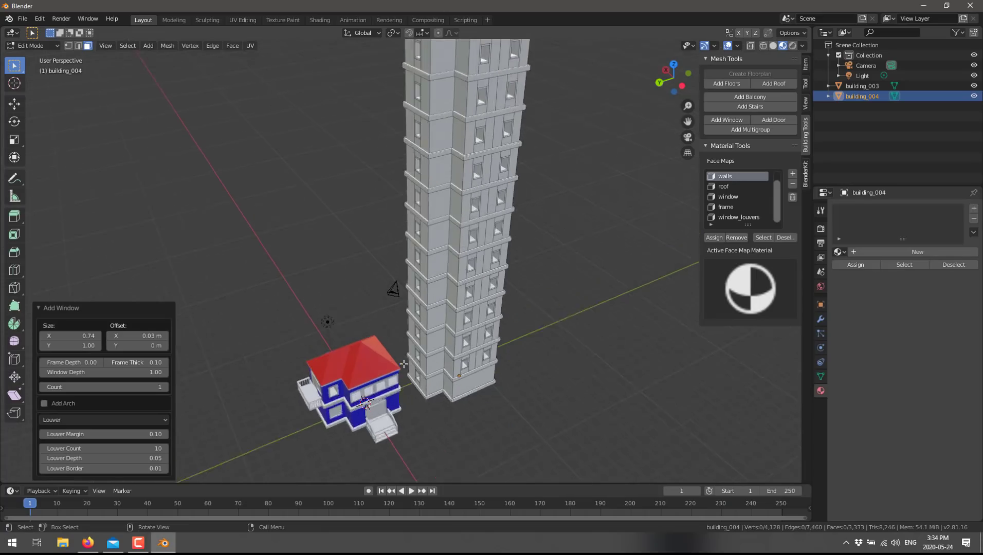
scroll(523, 358, down, 8)
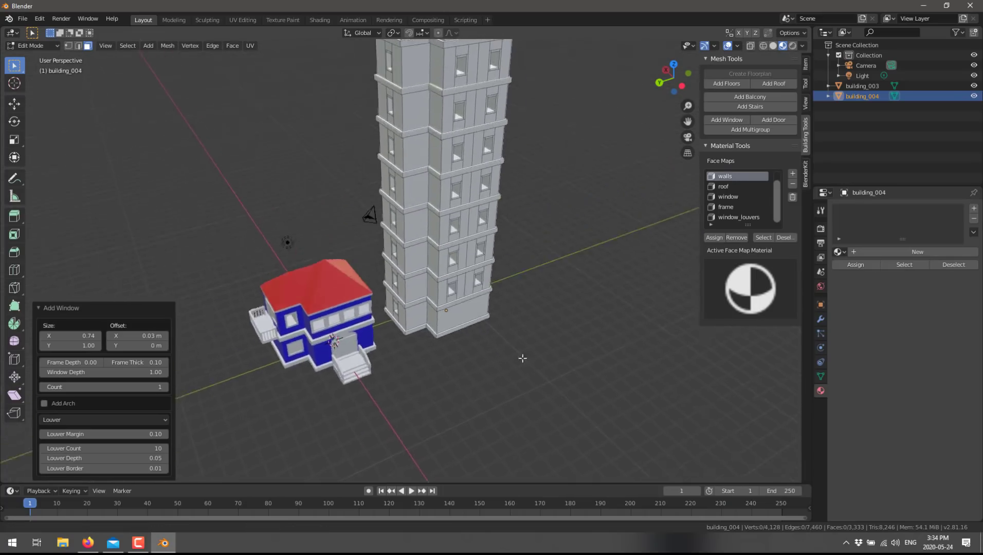
scroll(520, 330, up, 4)
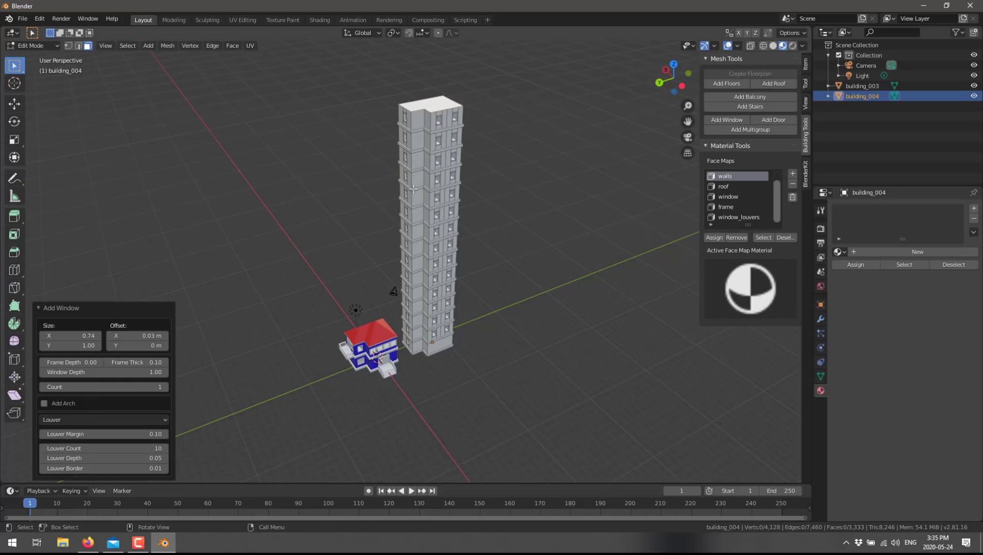
click(426, 103)
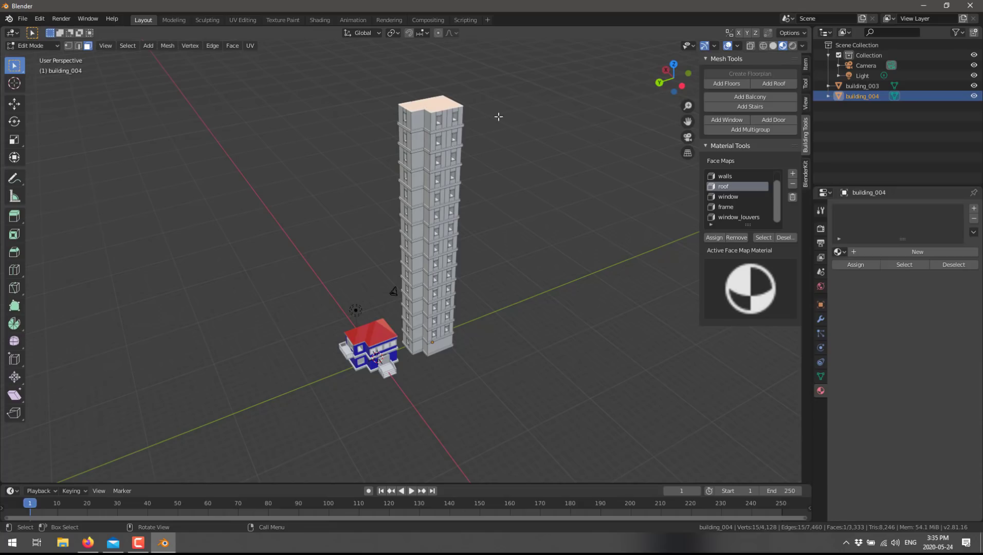
shift+middle_drag(518, 144, 518, 227)
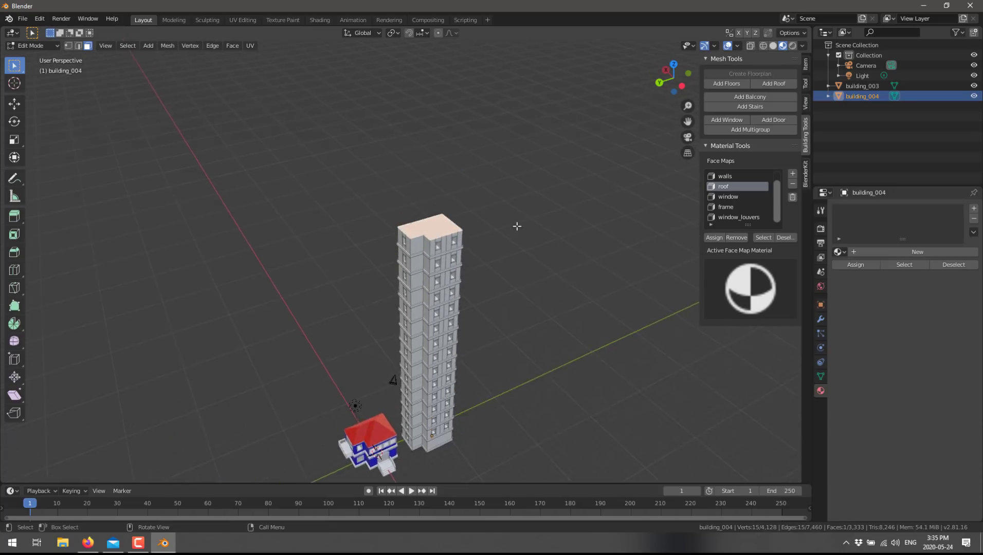
scroll(565, 216, up, 5)
key(e)
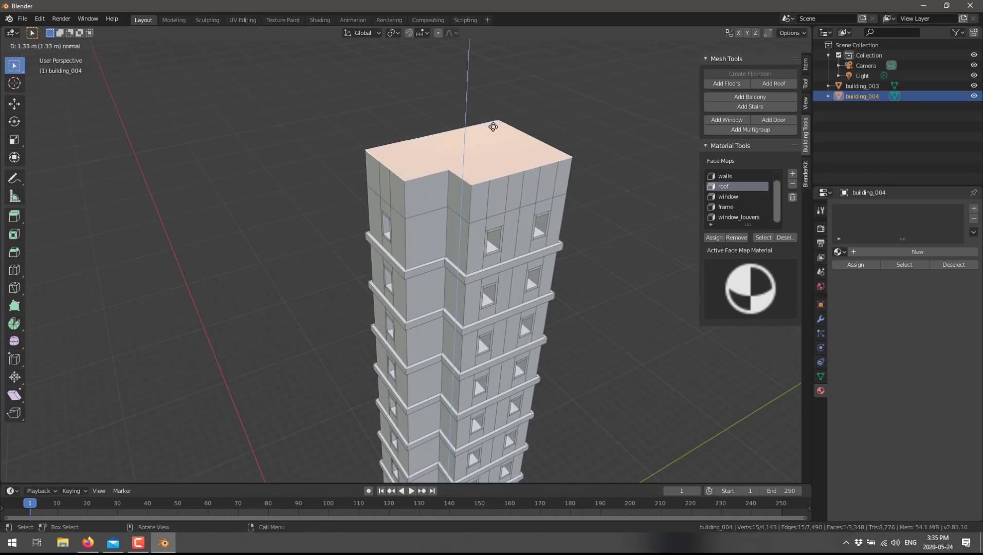
click(492, 126)
Cut one edge loop around the extruded top section of the tower, slid toward the roof with a factor of -0.419.
key(ctrl+r)
click(449, 186)
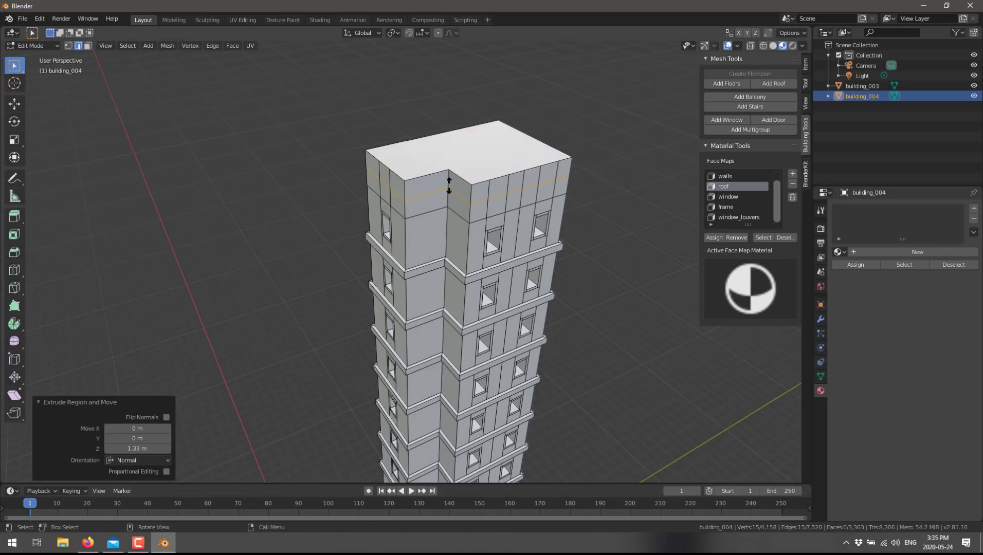
click(451, 178)
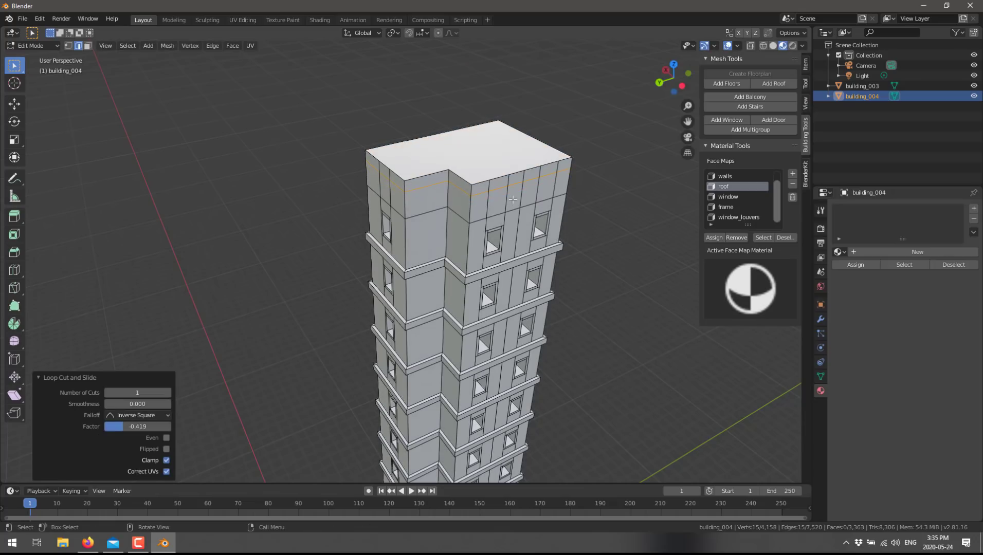